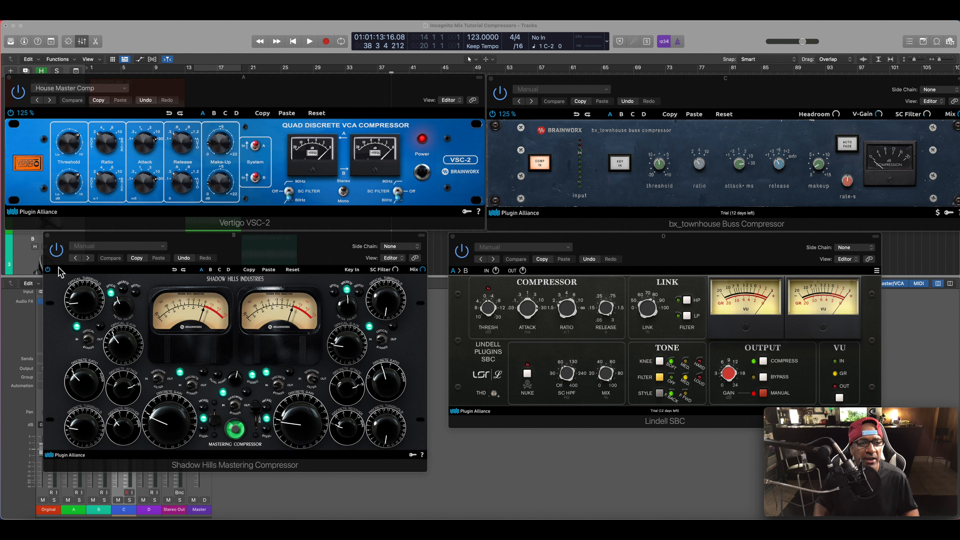
Compare the ratio, attack and release controls on the Vertigo VSC-2, bx_townhouse, Shadow Hills and Lindell SBC compressors
left_click(108, 151)
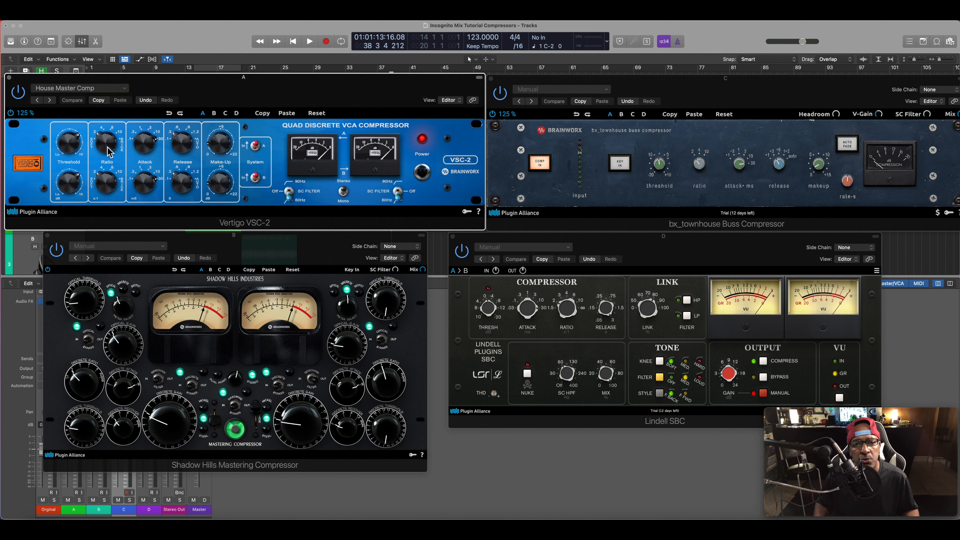
left_click(701, 166)
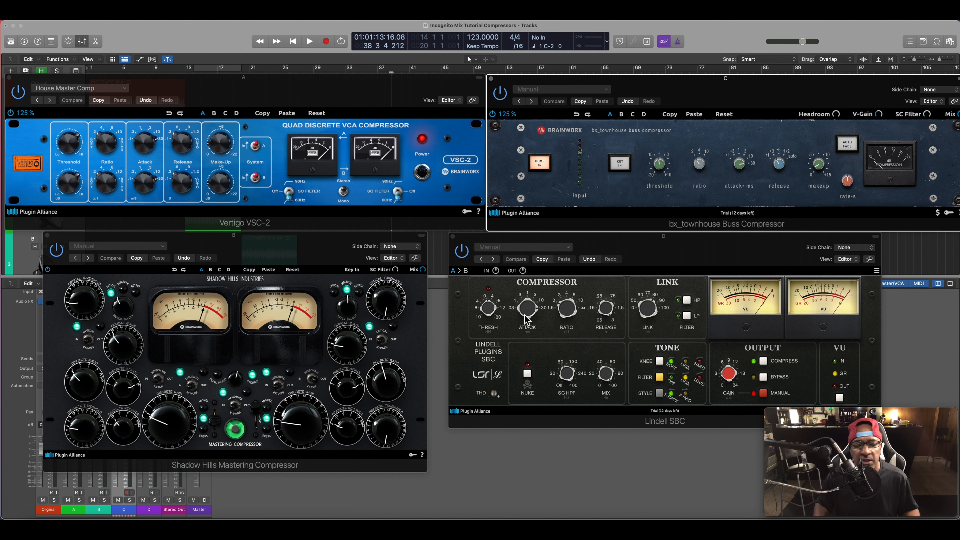
left_click(155, 161)
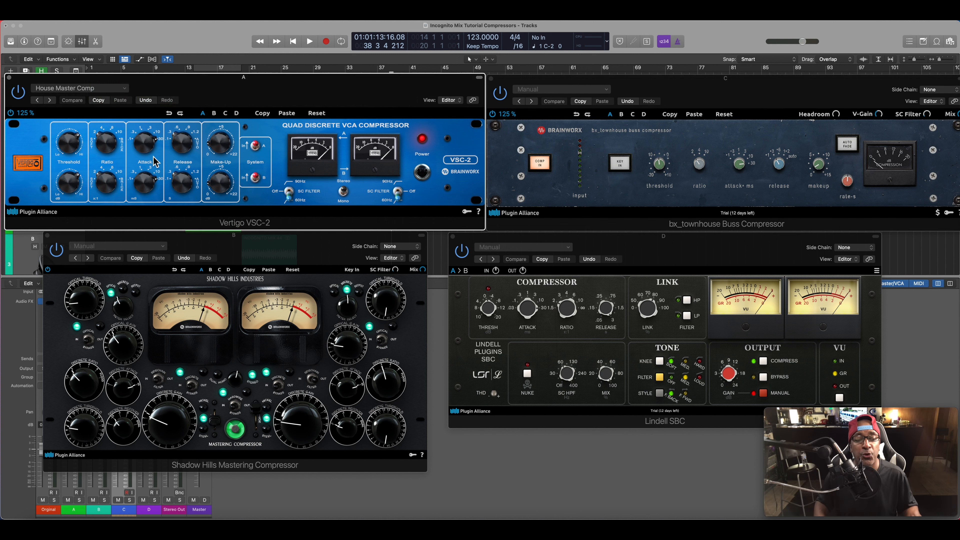
left_click(738, 186)
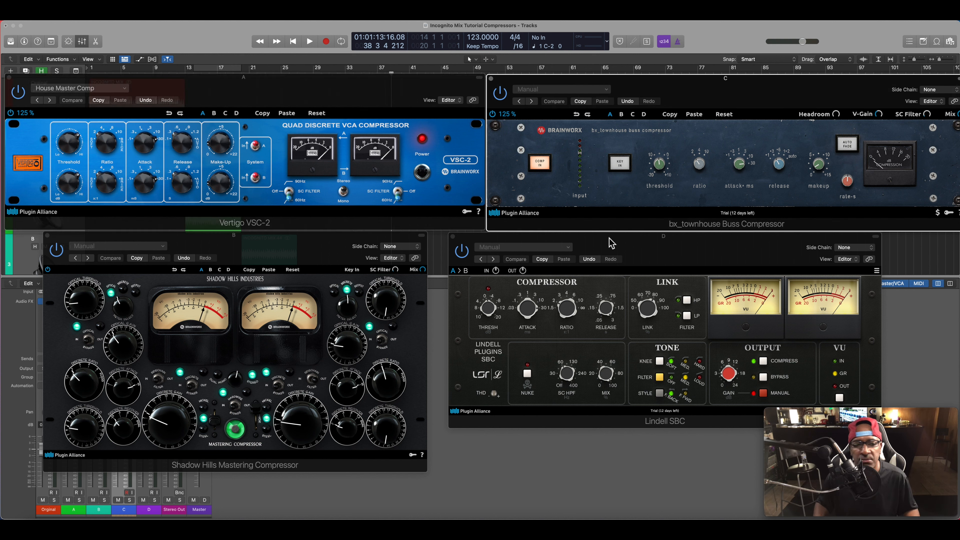
left_click(120, 397)
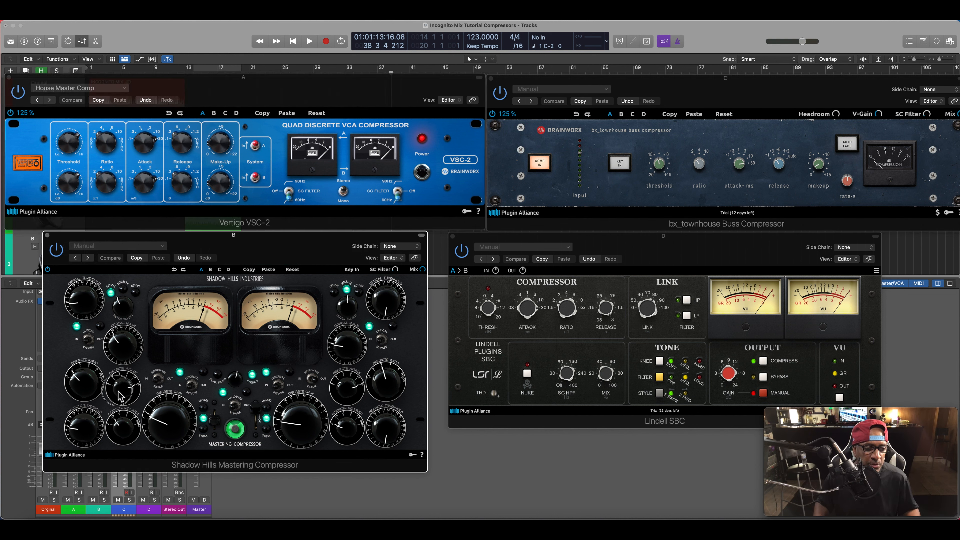
left_click(573, 342)
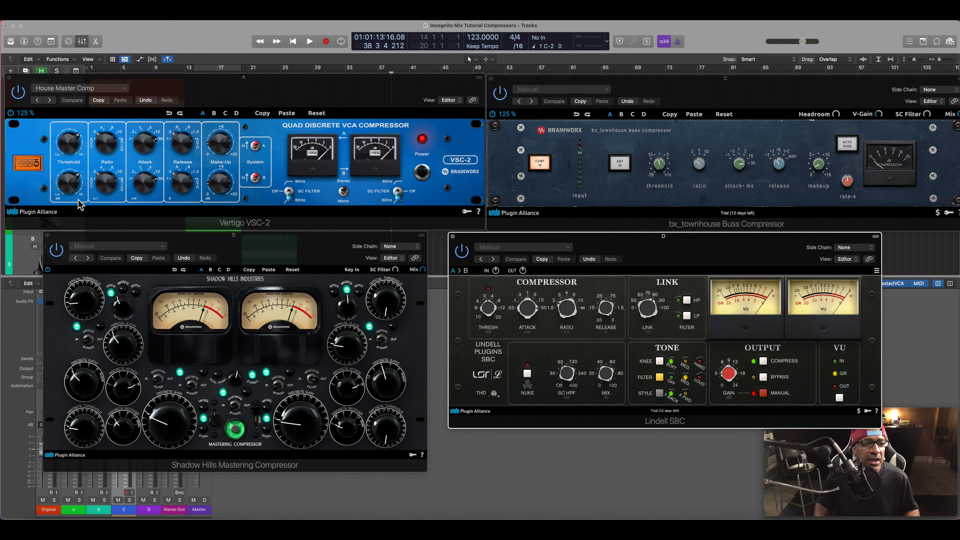
left_click(180, 150)
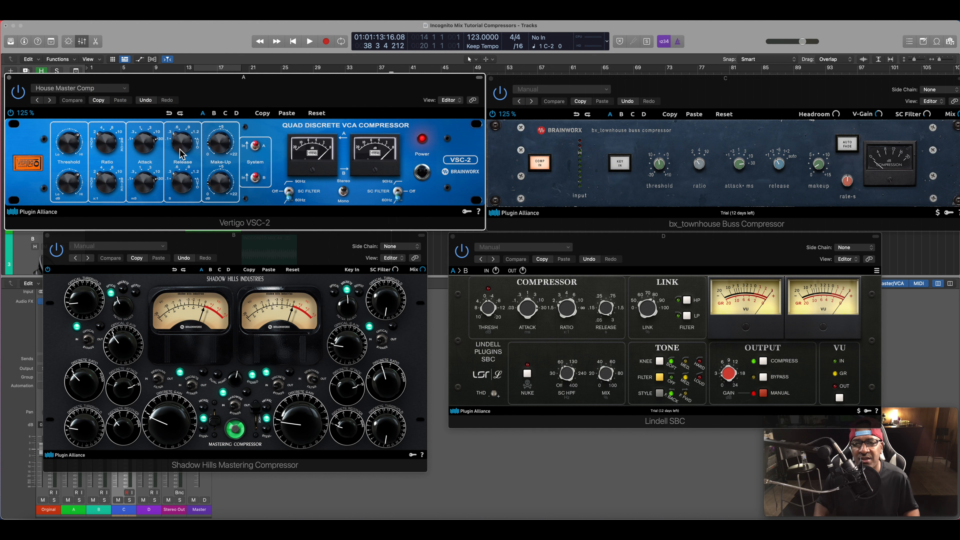
left_click(624, 198)
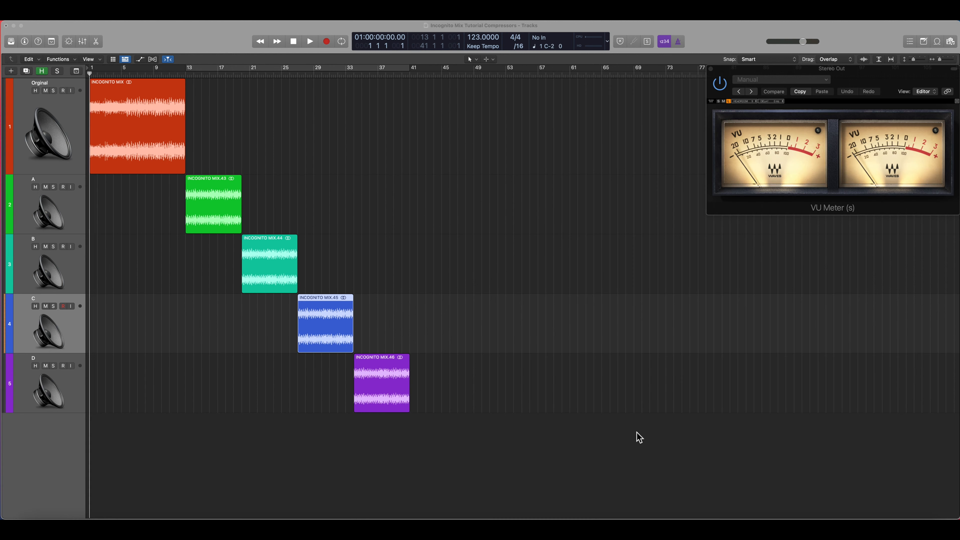
Play the original mix and versions A to D, toggling cycle playback over bars 13 to 41
key("space")
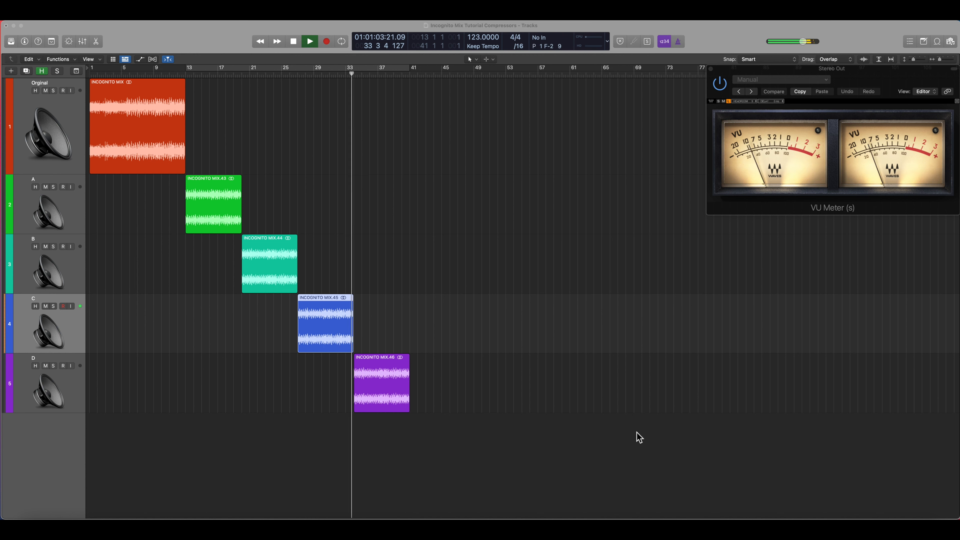
key("c")
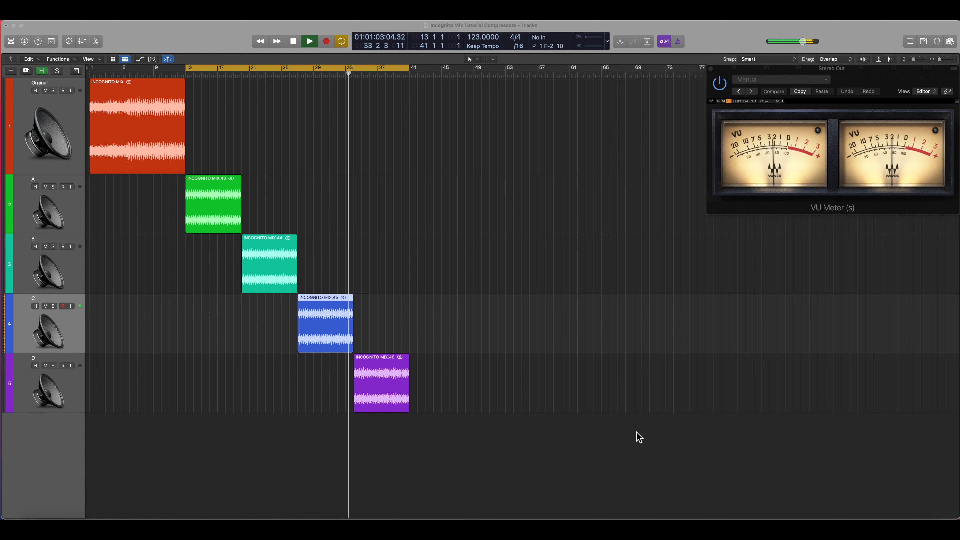
key("c")
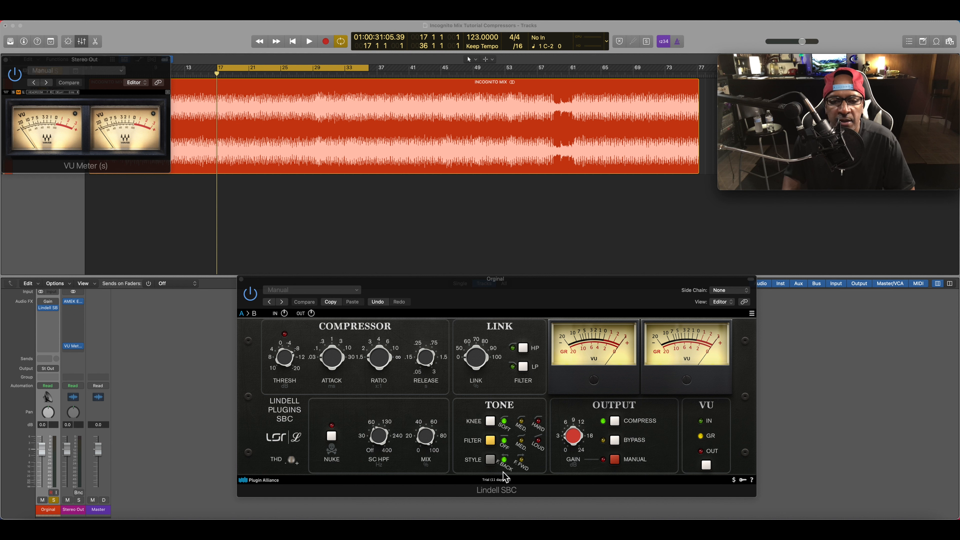
Try different Link amounts and the HP link filter on the Original track's Lindell SBC compressor
left_click(281, 381)
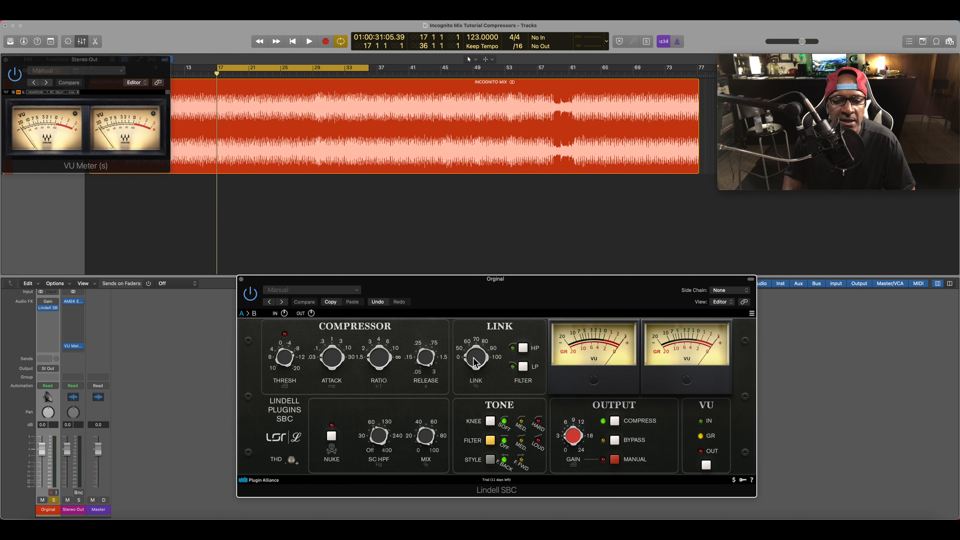
left_click_drag(475, 362, 475, 351)
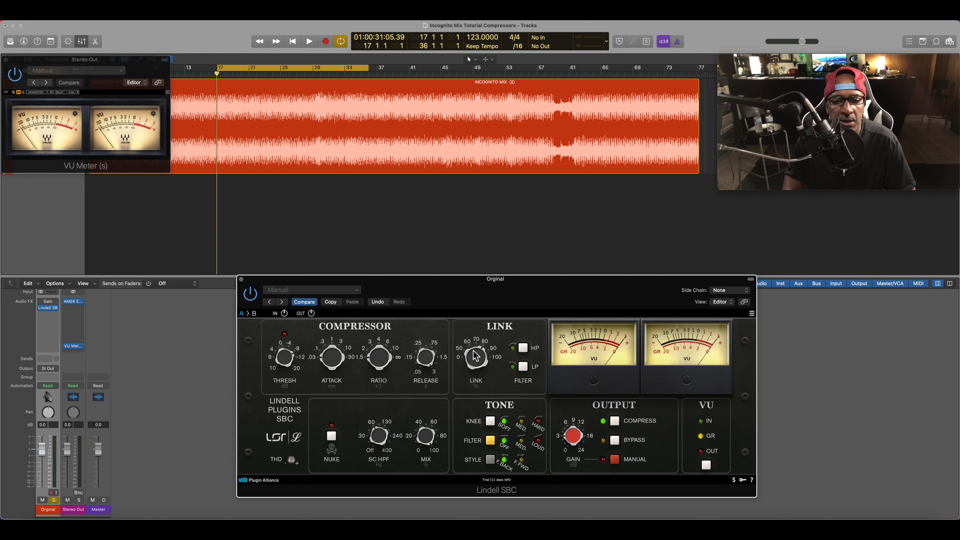
mouse_move(473, 350)
left_mouse_down()
mouse_move(480, 377)
mouse_move(477, 335)
left_mouse_up()
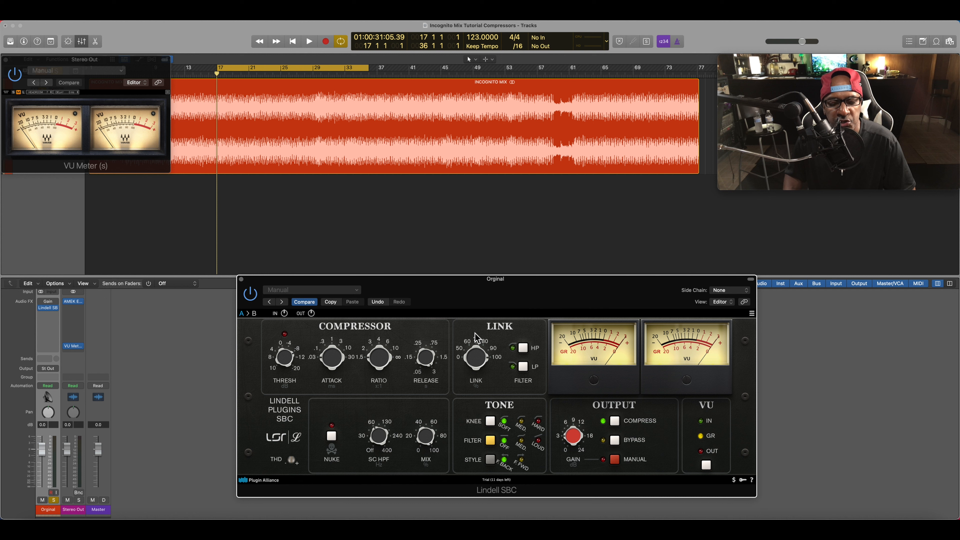
mouse_move(471, 360)
left_mouse_down()
mouse_move(474, 390)
mouse_move(480, 337)
mouse_move(478, 355)
left_mouse_up()
left_click(525, 347)
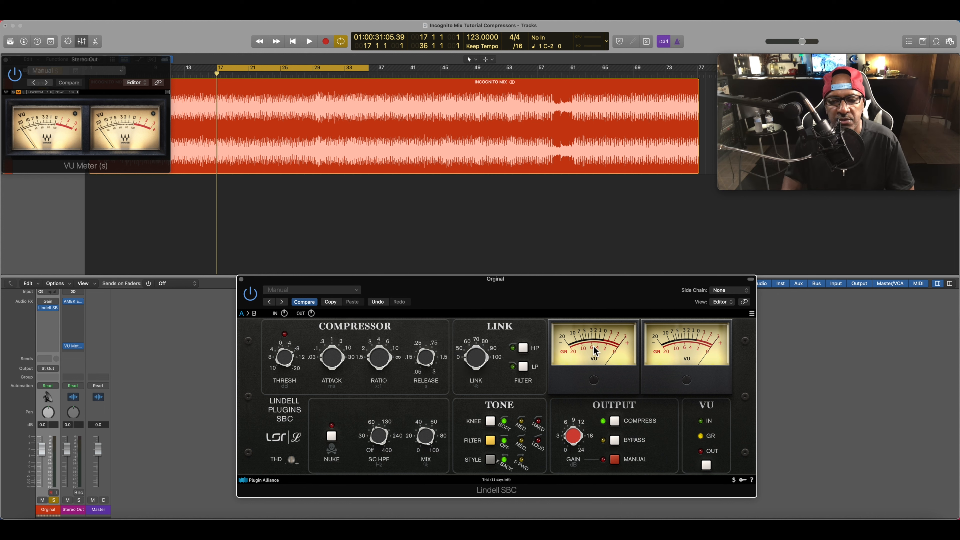
Review the Lindell SBC's calibration, oversampling, noise and UI zoom options
left_click(752, 315)
mouse_move(720, 335)
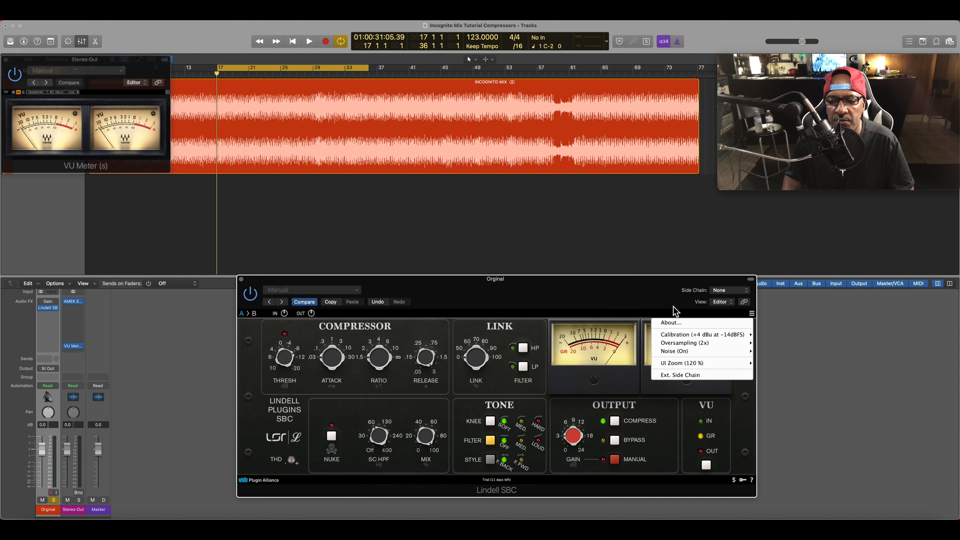
mouse_move(692, 347)
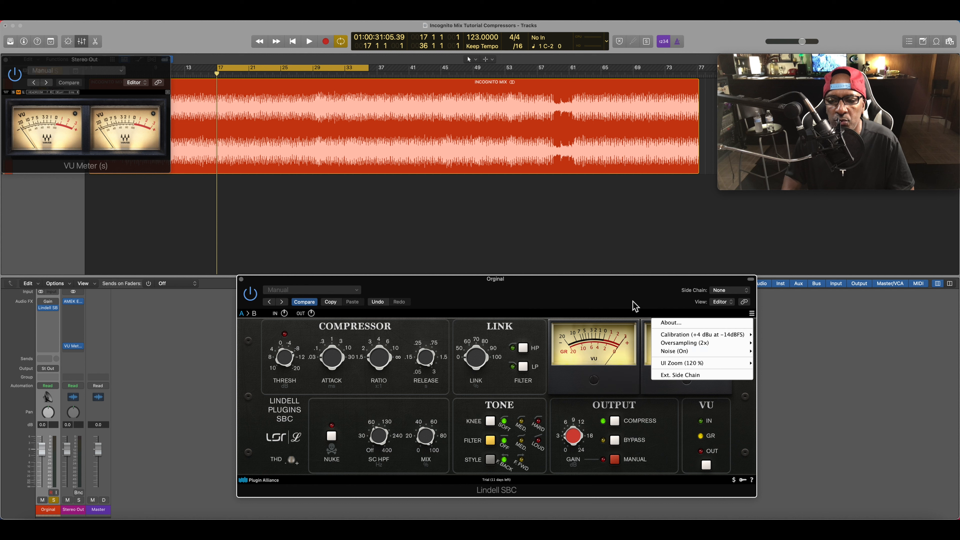
mouse_move(685, 364)
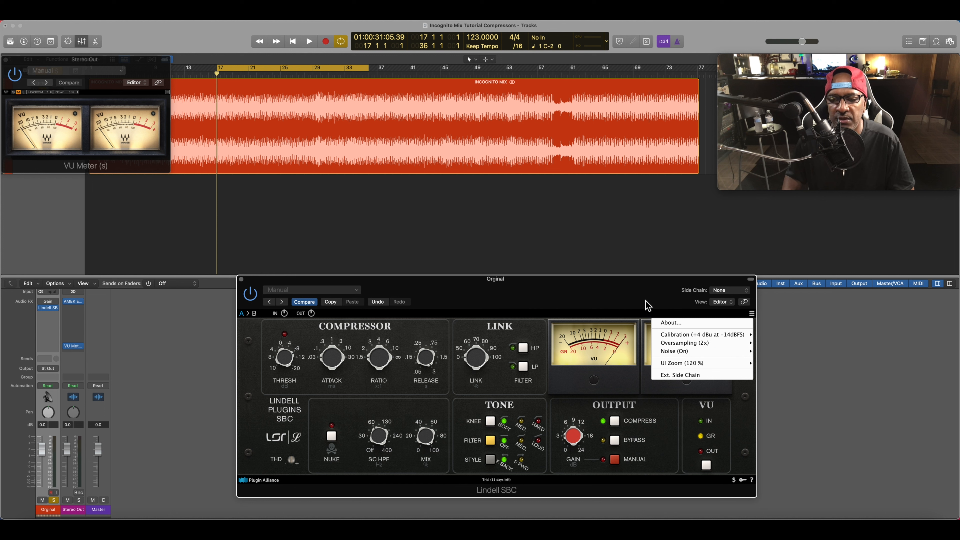
left_click(543, 390)
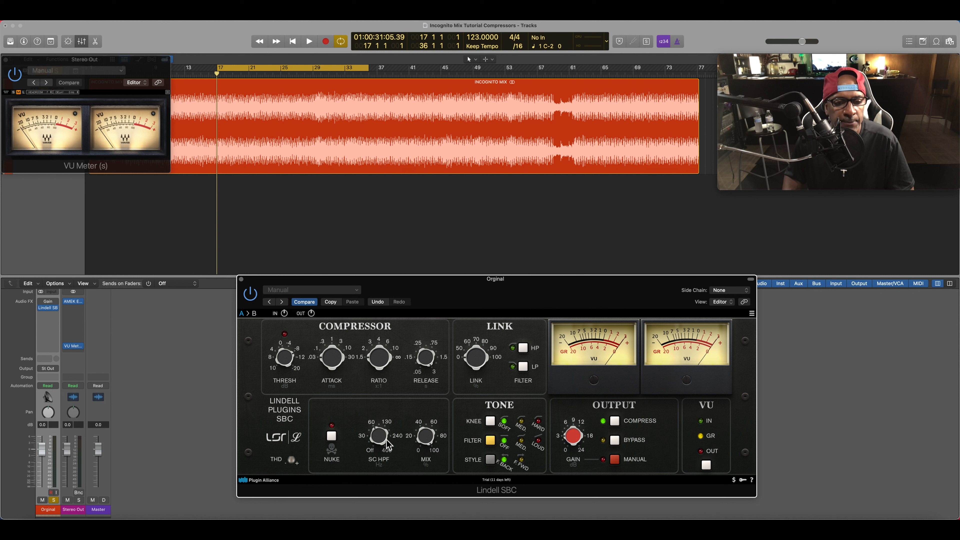
Lower the compressor's Mix amount to about 84%
left_click(334, 458)
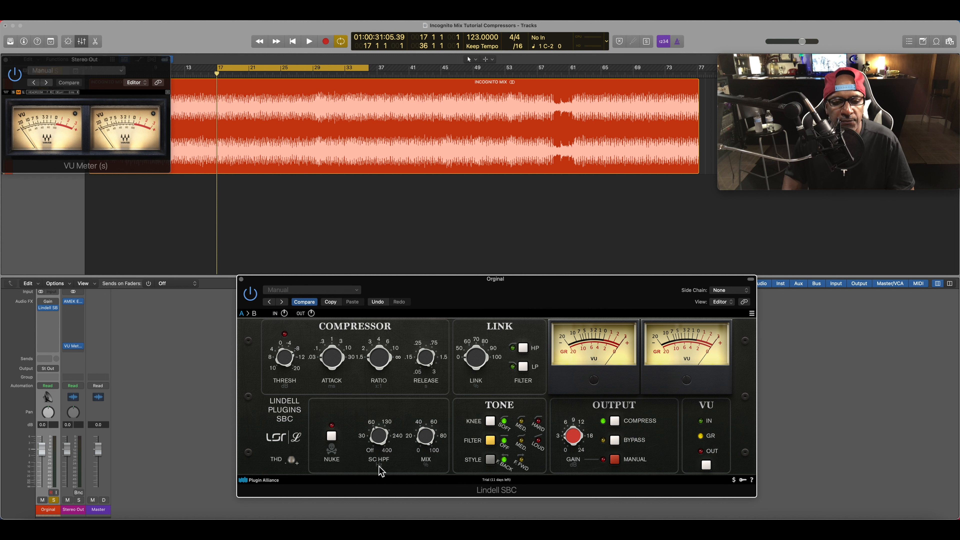
mouse_move(424, 438)
left_mouse_down()
mouse_move(428, 485)
mouse_move(427, 451)
left_mouse_up()
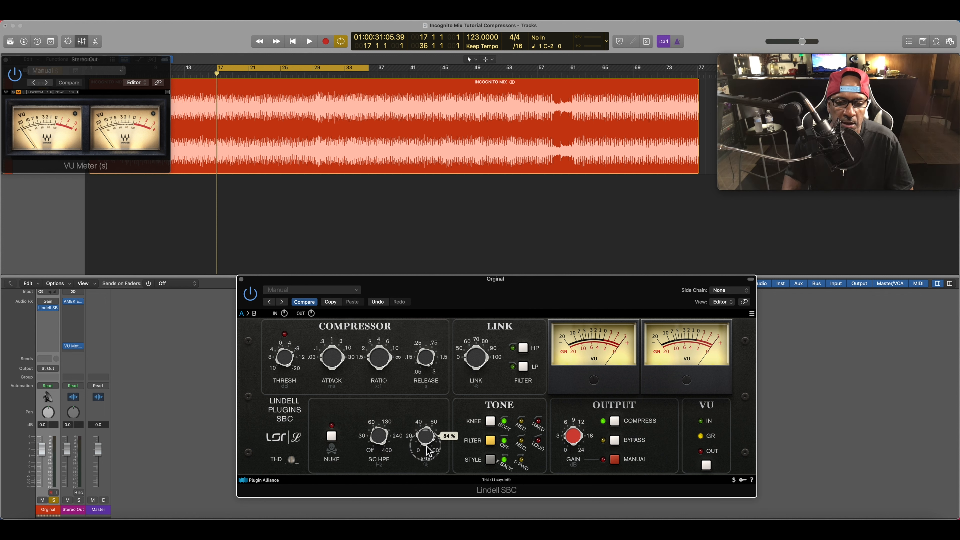
left_click_drag(428, 450, 427, 451)
Cycle the compressor's knee and filter tone settings, returning to a soft knee and filter off, with the F.FWD style
left_click(492, 423)
left_click(491, 421)
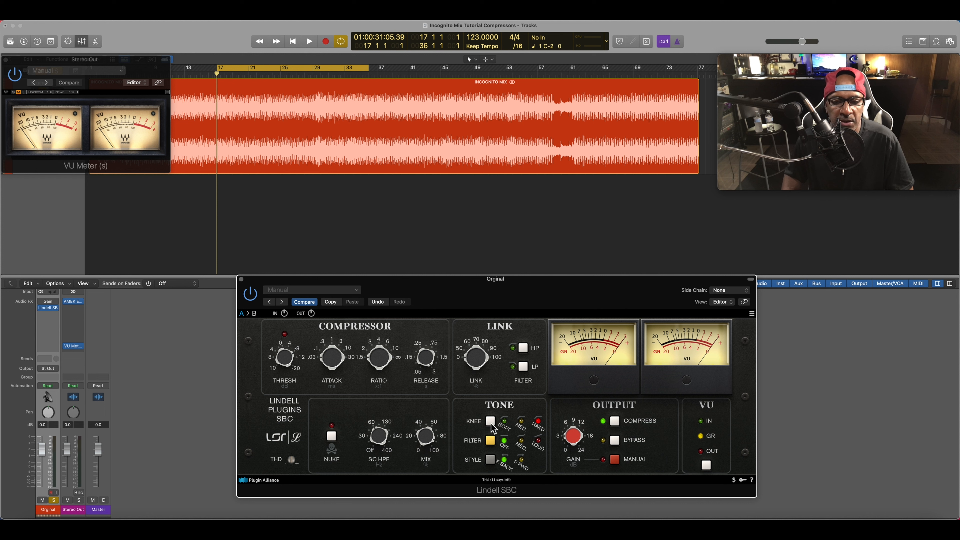
left_click(491, 441)
left_click(488, 443)
left_click(489, 442)
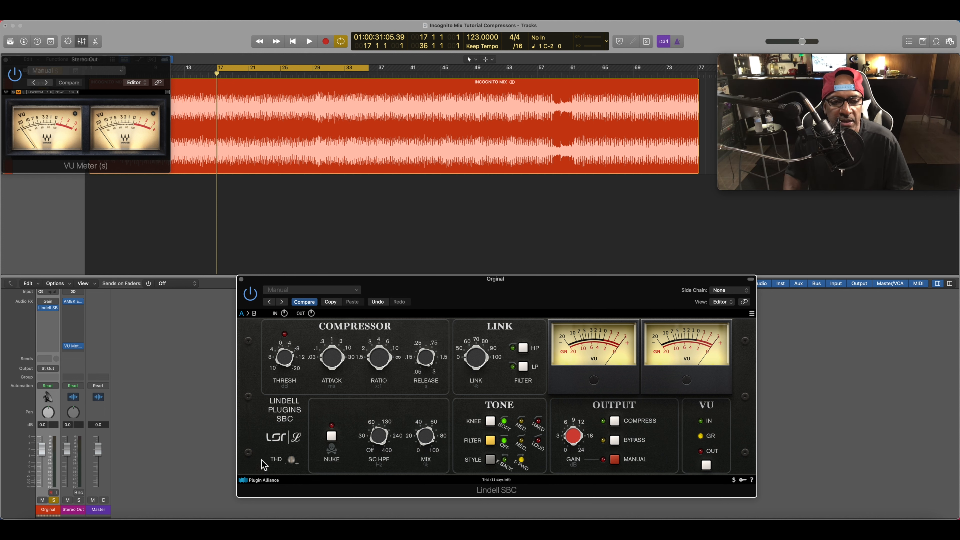
Turn the Compress output mode on and cycle the VU meter's display source
left_click(613, 422)
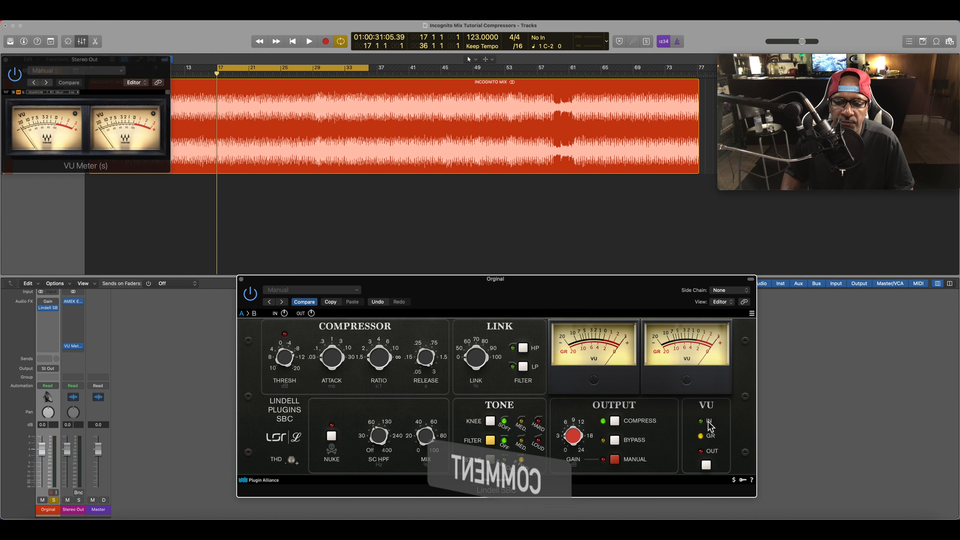
left_click(707, 467)
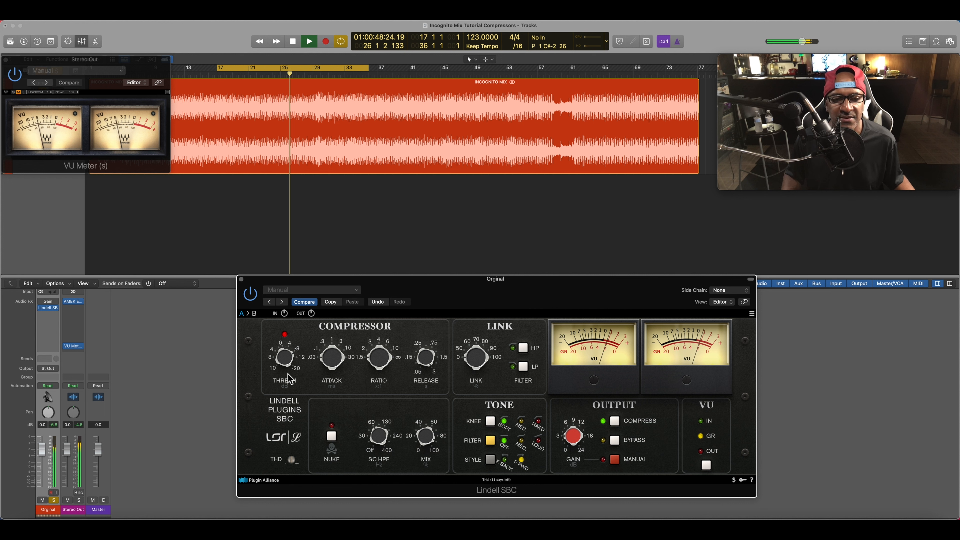
Sweep the compressor's threshold during loop playback and bring it to about -9.82 dB
mouse_move(284, 356)
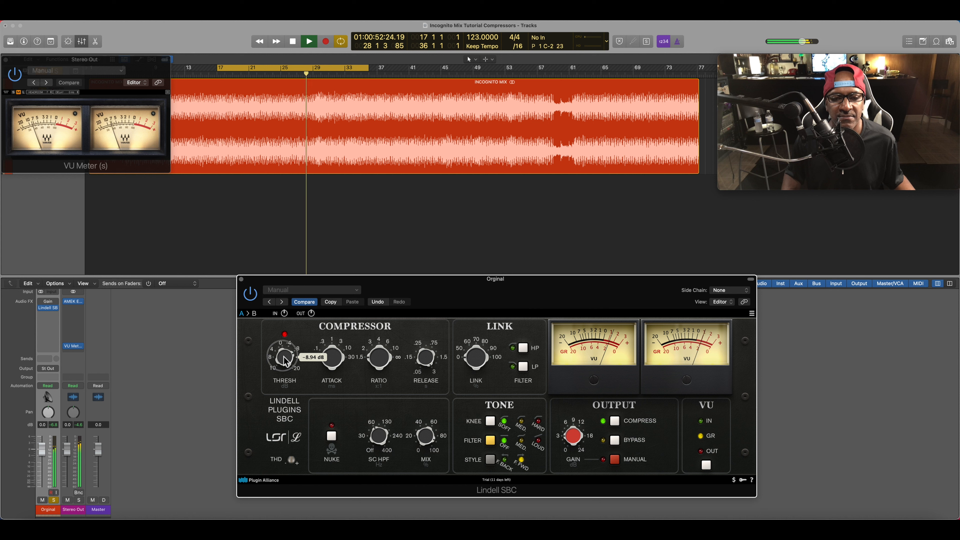
left_click_drag(284, 361, 288, 377)
left_click_drag(289, 377, 289, 359)
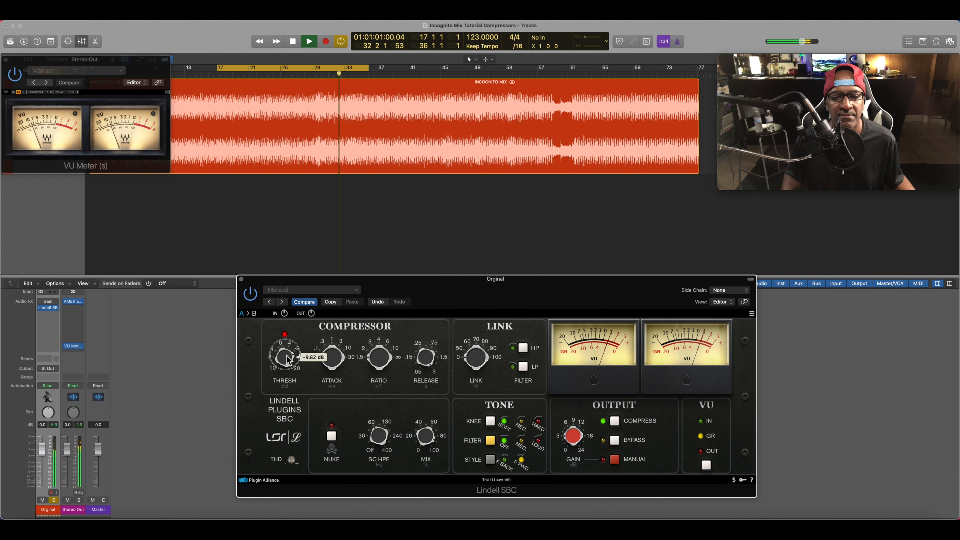
Adjust the compressor's attack, release and ratio by ear while the loop plays
left_click_drag(331, 364, 332, 345)
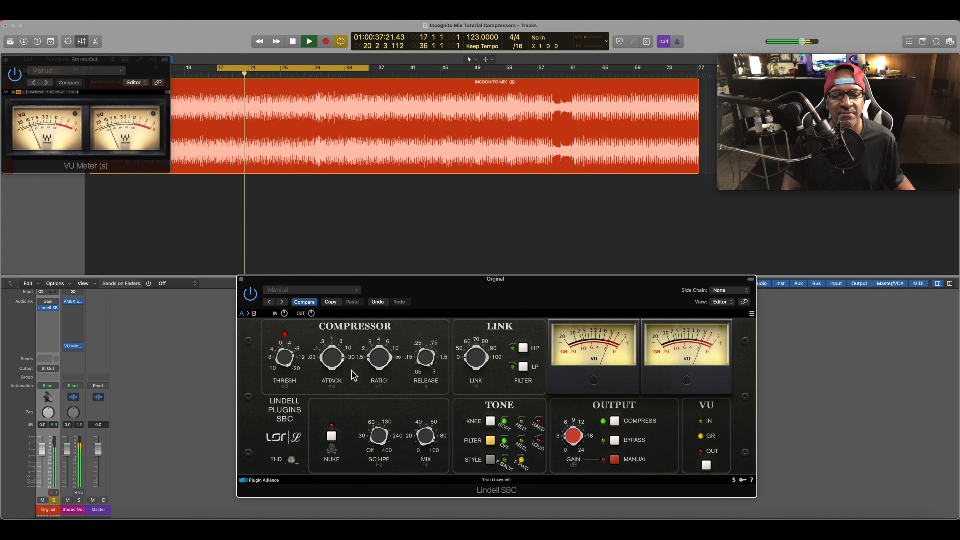
left_click_drag(426, 377, 426, 430)
left_click_drag(379, 365, 387, 311)
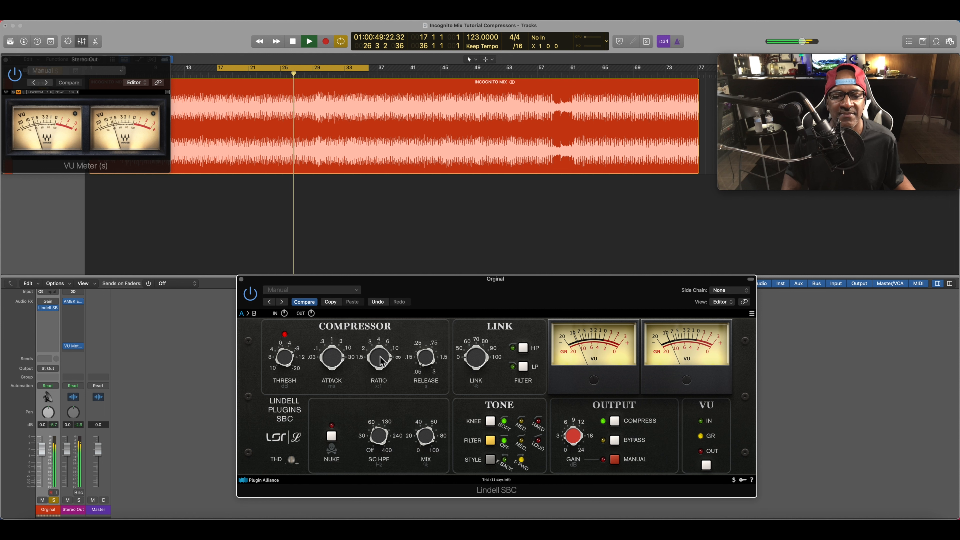
left_click_drag(381, 362, 382, 363)
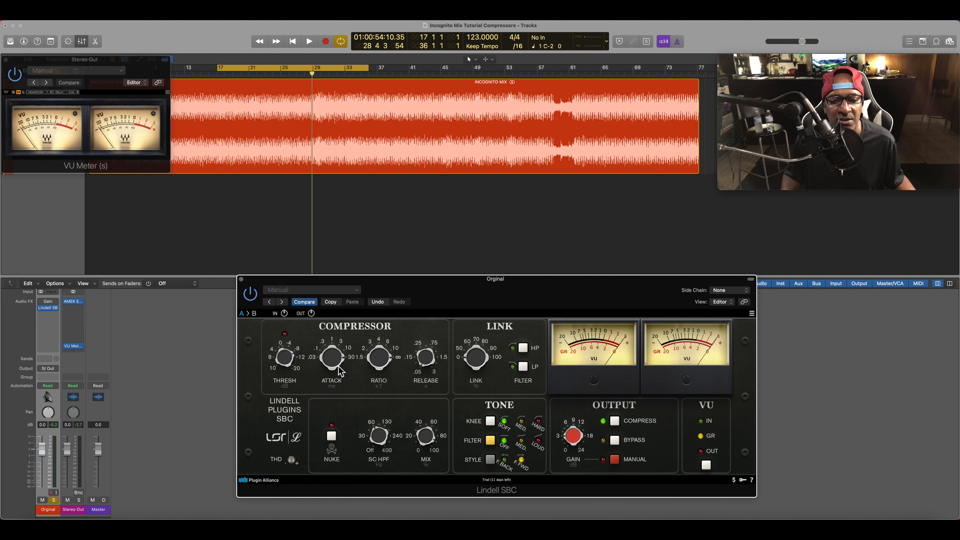
Restart loop playback and fine-tune the compressor's Link amount and release time
key("space")
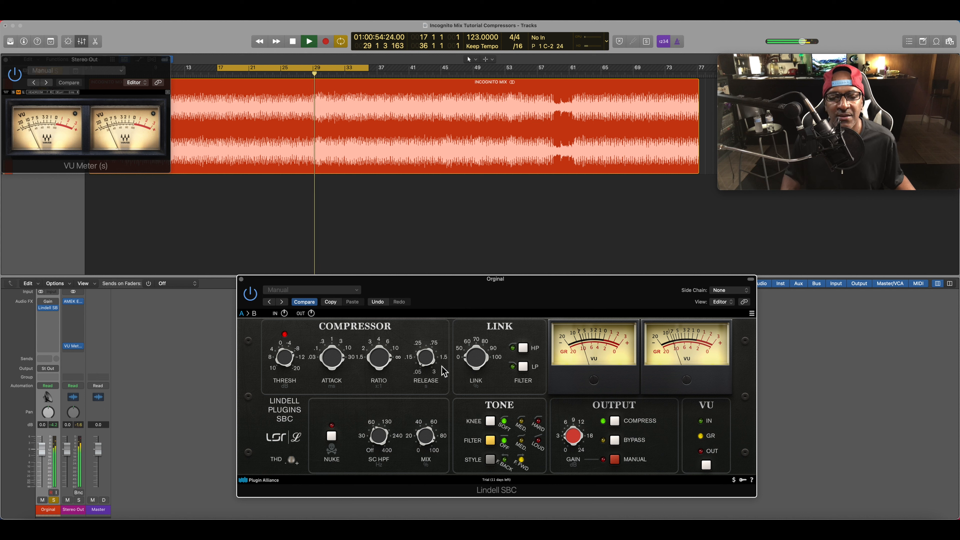
mouse_move(475, 365)
left_click_drag(475, 365, 475, 327)
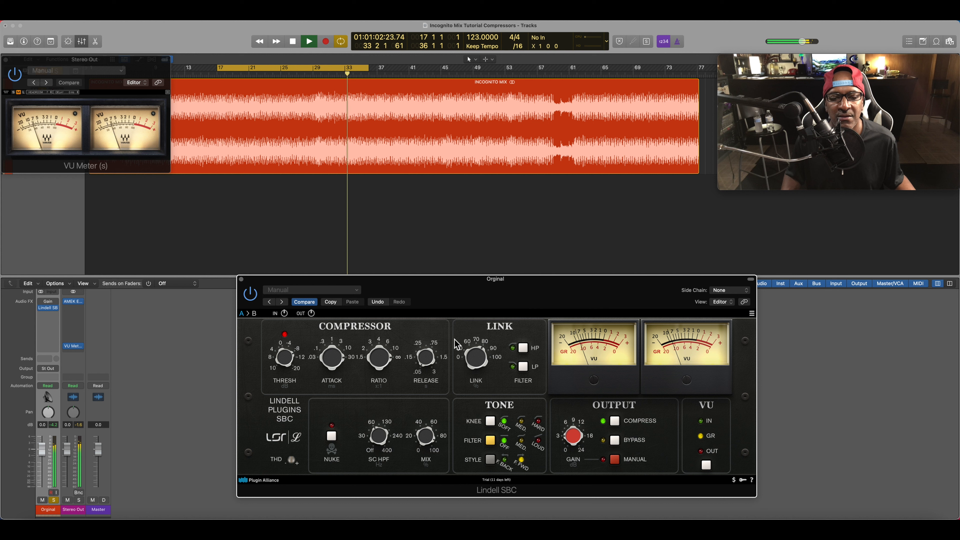
left_click_drag(427, 361, 431, 310)
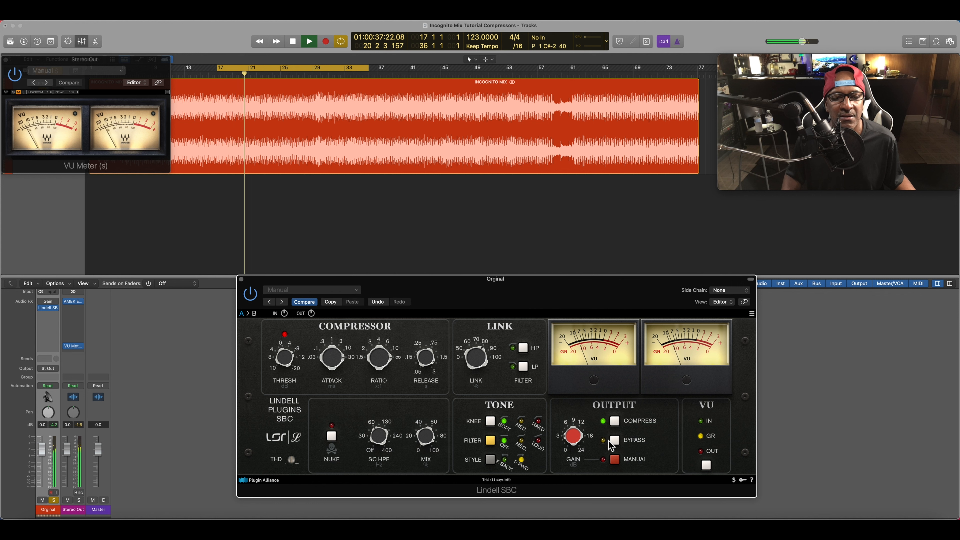
Compare the mix with the compressor bypassed and active, and set the threshold to about 5.65 dB
left_click(617, 443)
left_click(616, 443)
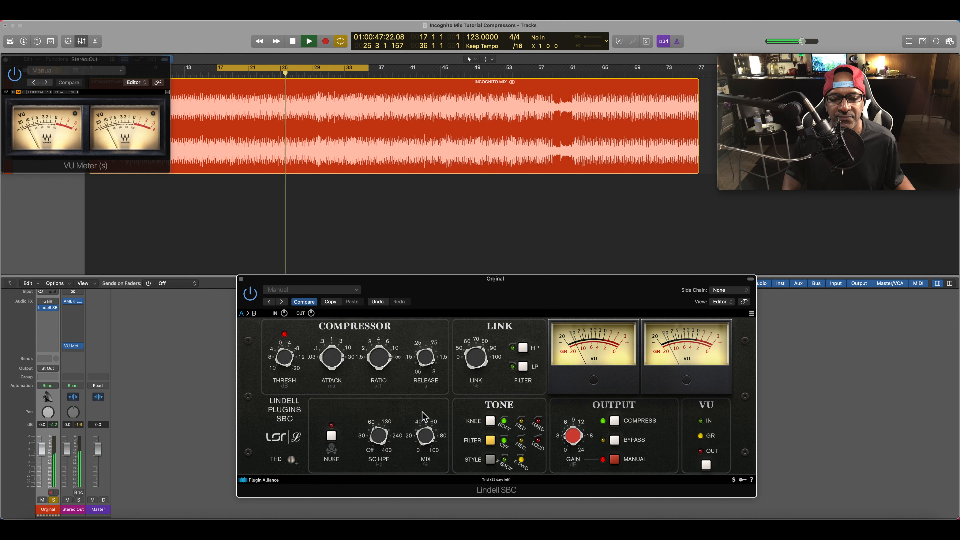
left_click_drag(282, 365, 287, 384)
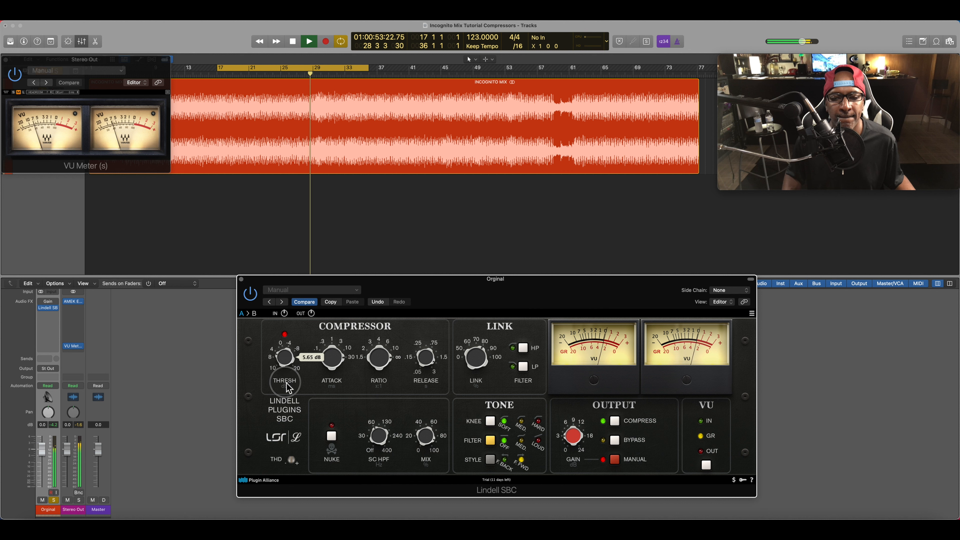
Switch the compressor's Style to F.Back and readjust its threshold, attack and ratio by ear while the loop plays
mouse_move(286, 384)
left_mouse_down()
mouse_move(287, 369)
mouse_move(289, 379)
left_mouse_up()
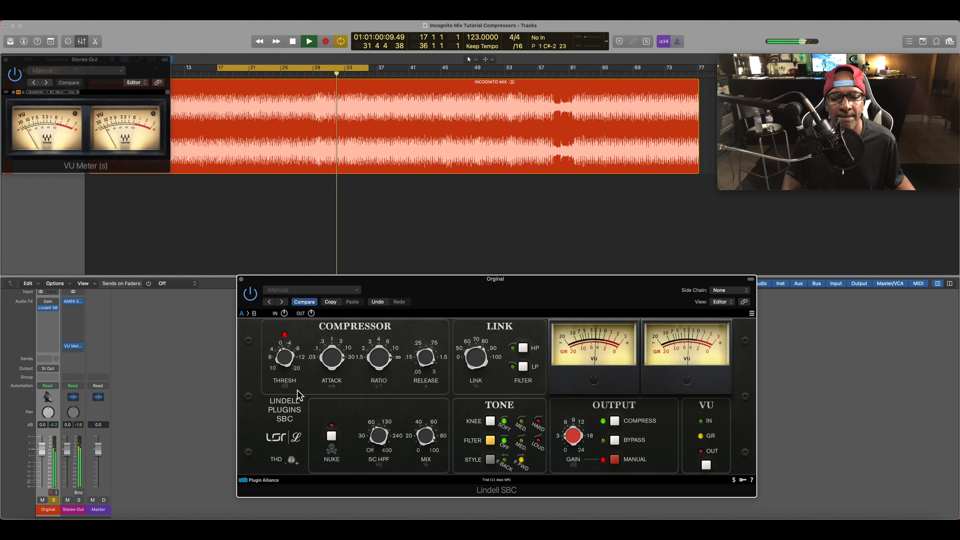
left_click(490, 460)
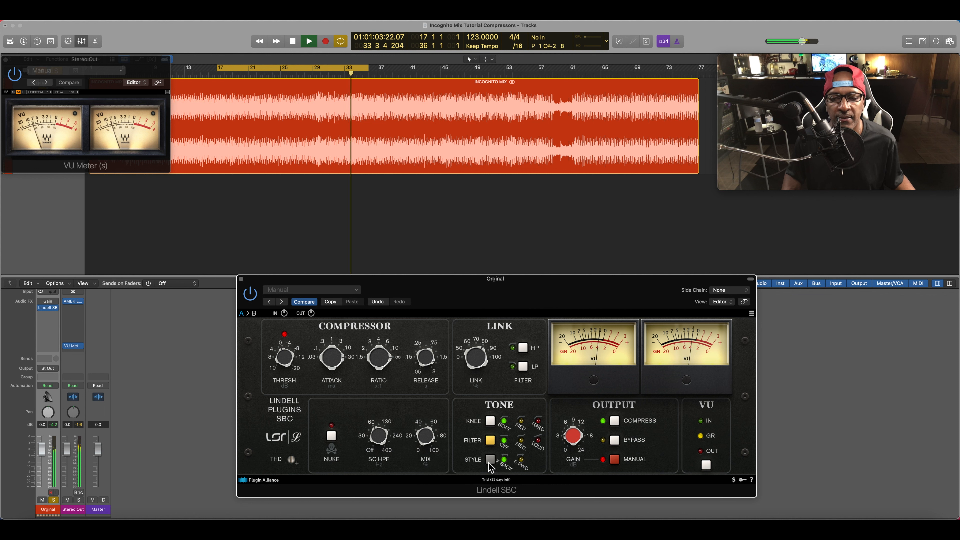
mouse_move(288, 358)
left_mouse_down()
mouse_move(293, 349)
mouse_move(287, 363)
left_mouse_up()
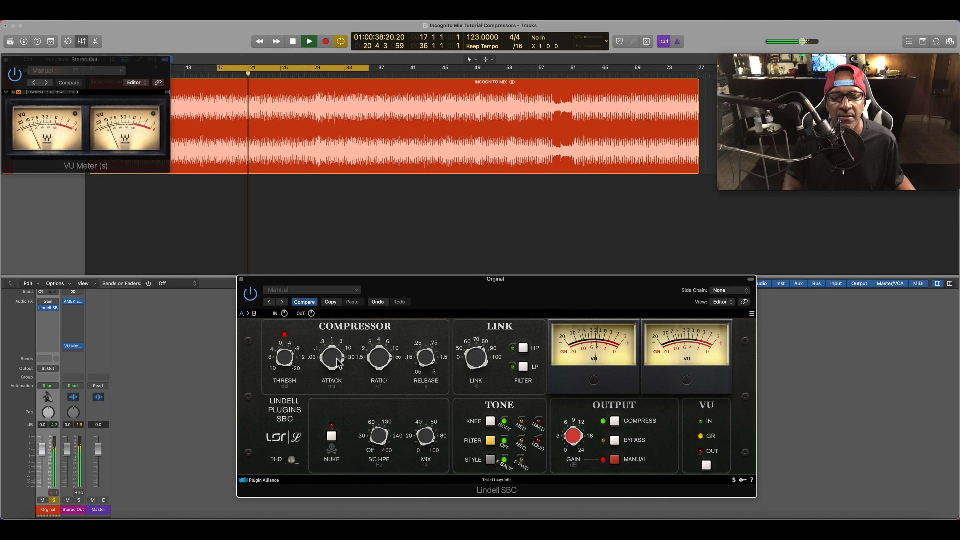
left_click_drag(338, 363, 338, 363)
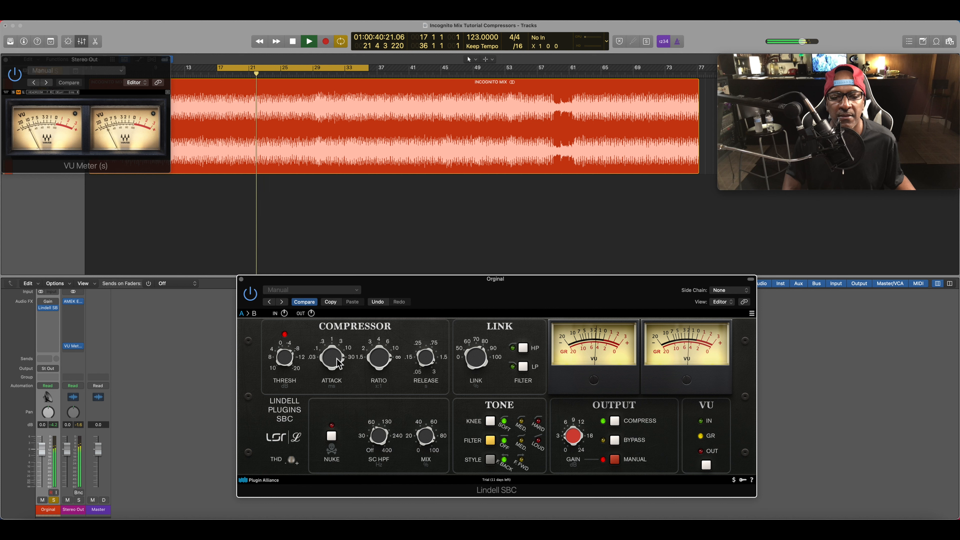
left_click_drag(382, 369, 376, 406)
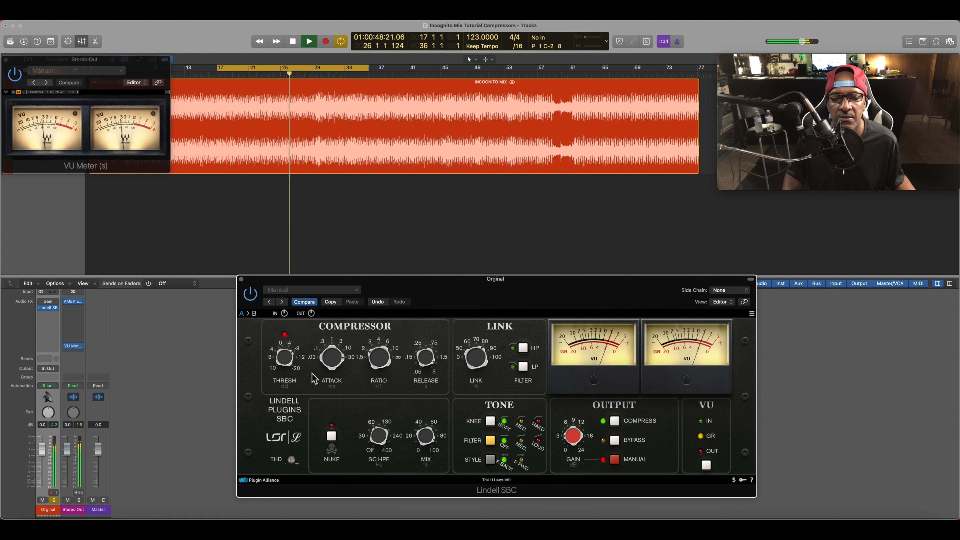
left_click_drag(283, 357, 284, 367)
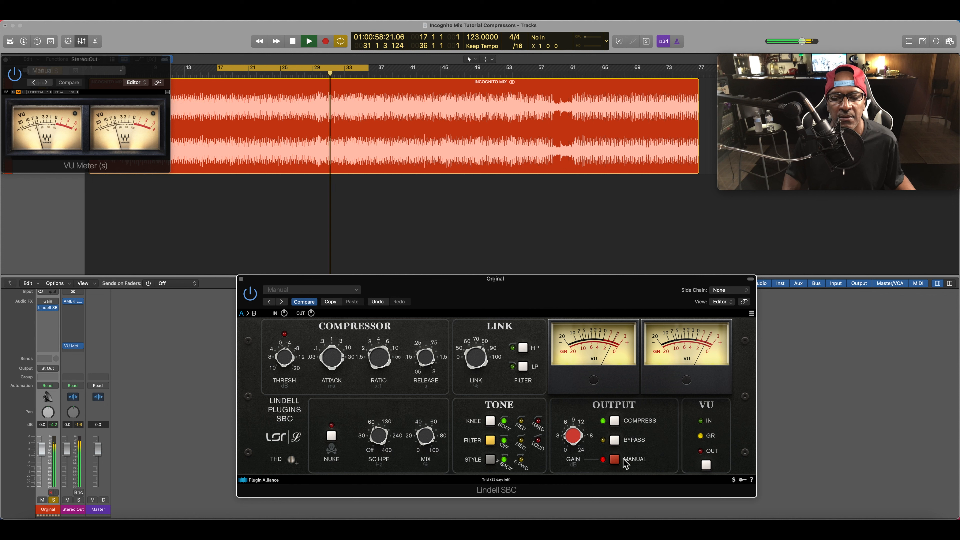
Adjust the output gain and sidechain high-pass filter by ear, with the tone filter set to Med
left_click_drag(573, 438, 575, 437)
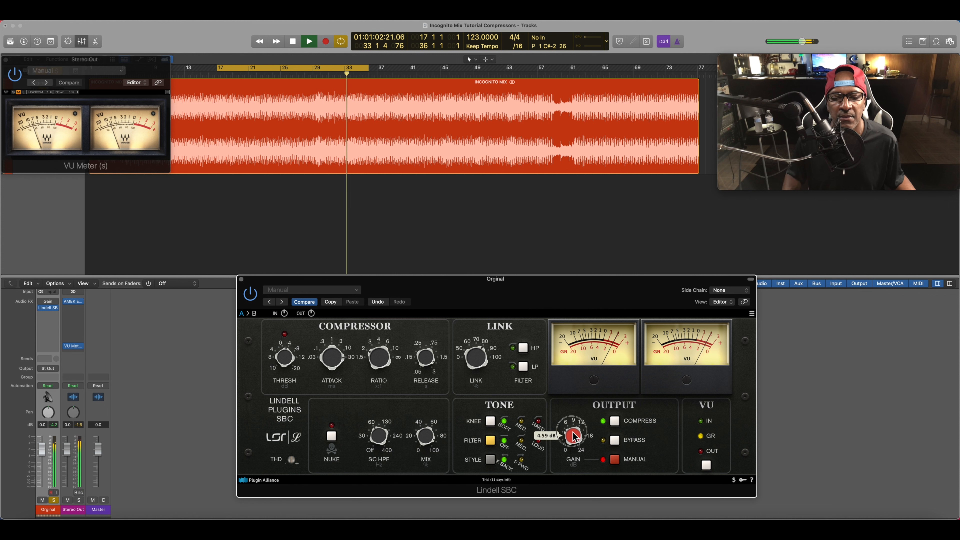
left_click_drag(573, 433, 572, 439)
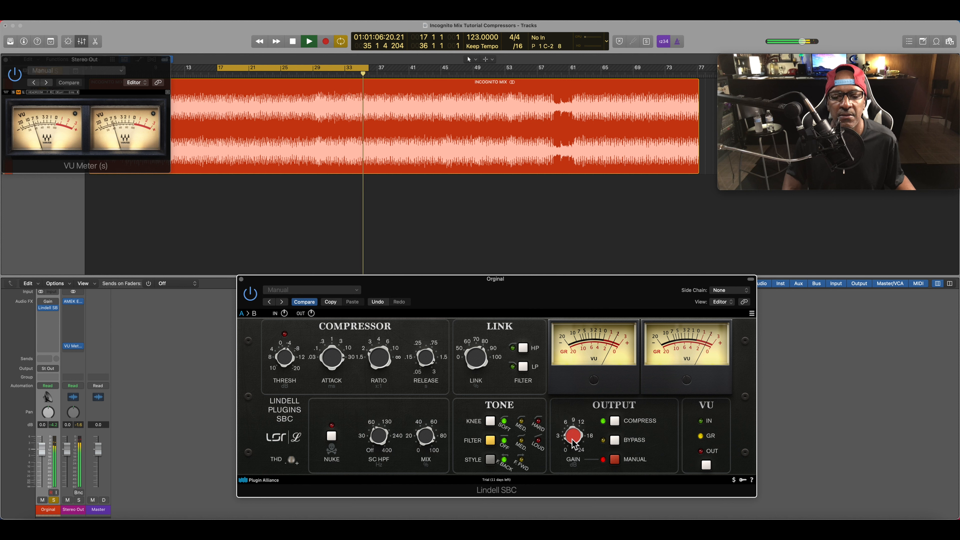
left_click_drag(380, 442, 378, 438)
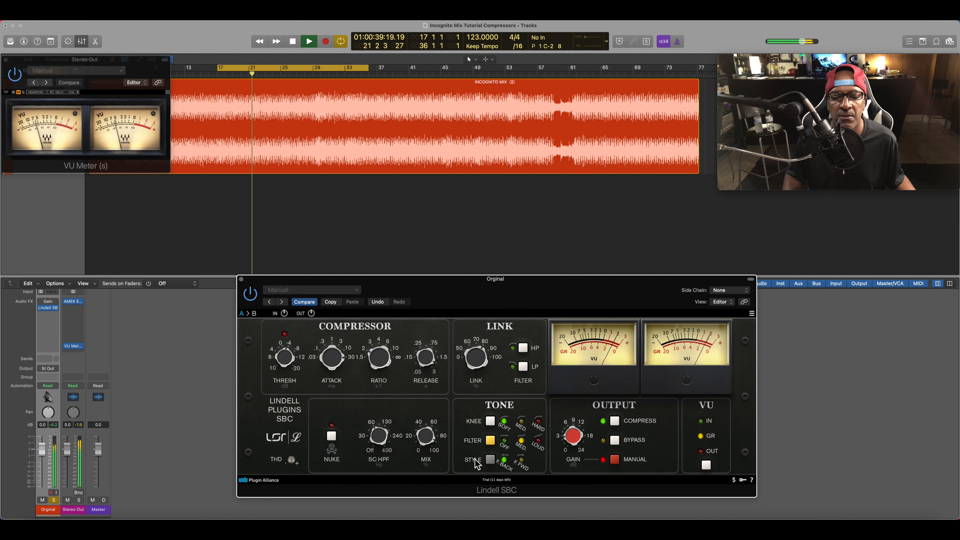
Sweep the compressor's Mix down to 0 % and back up, stopping and restarting the loop playback
left_click_drag(431, 436, 451, 493)
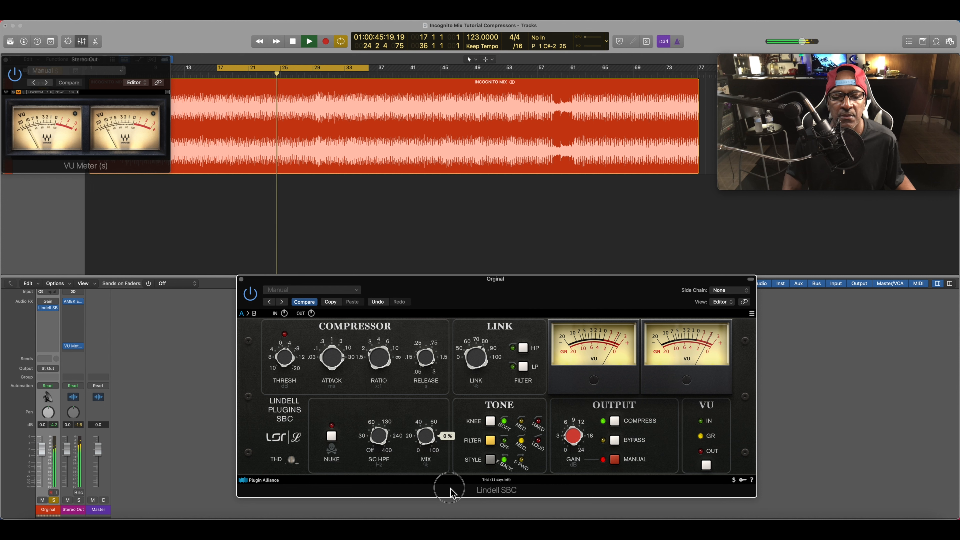
left_click_drag(450, 491, 440, 399)
key("space")
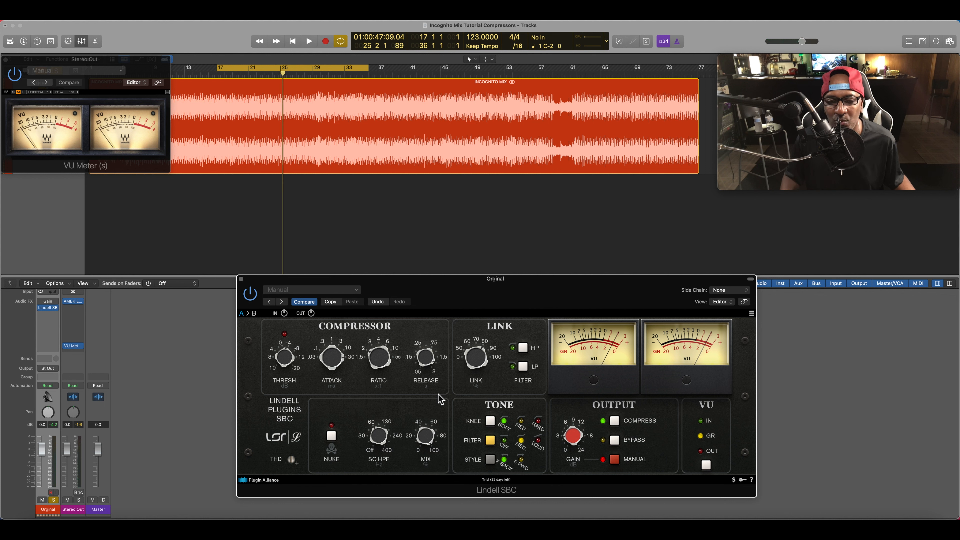
key("space")
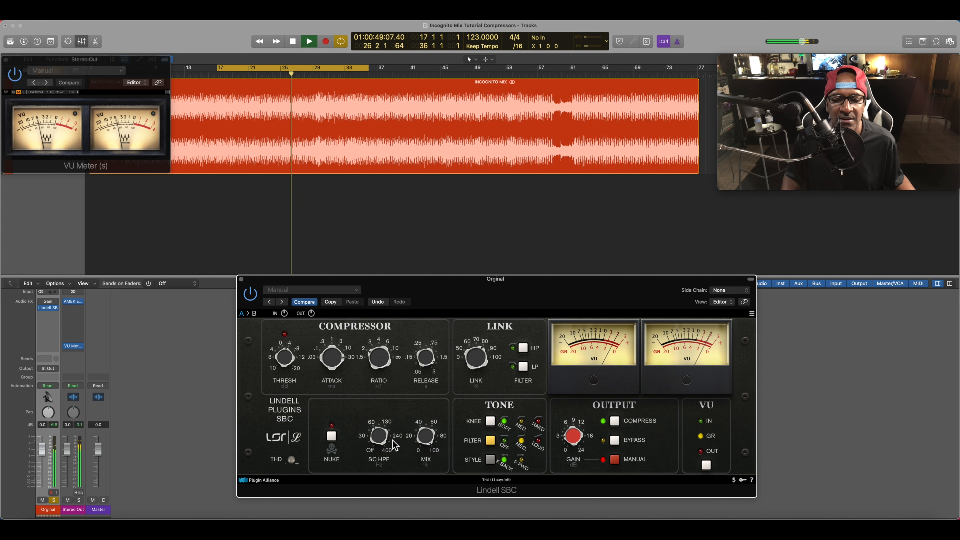
Turn on Nuke and compare the mix with the compressor bypassed and active
left_click(332, 436)
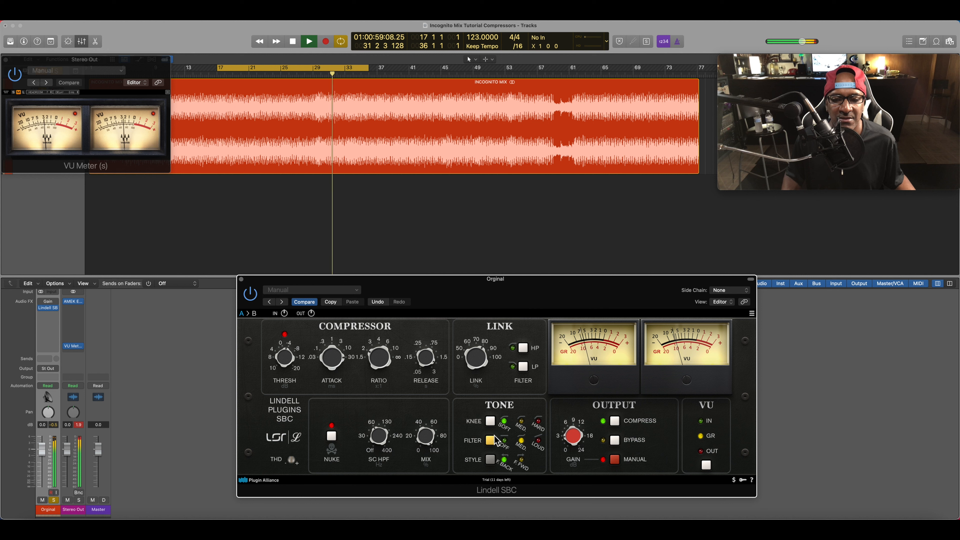
left_click(617, 444)
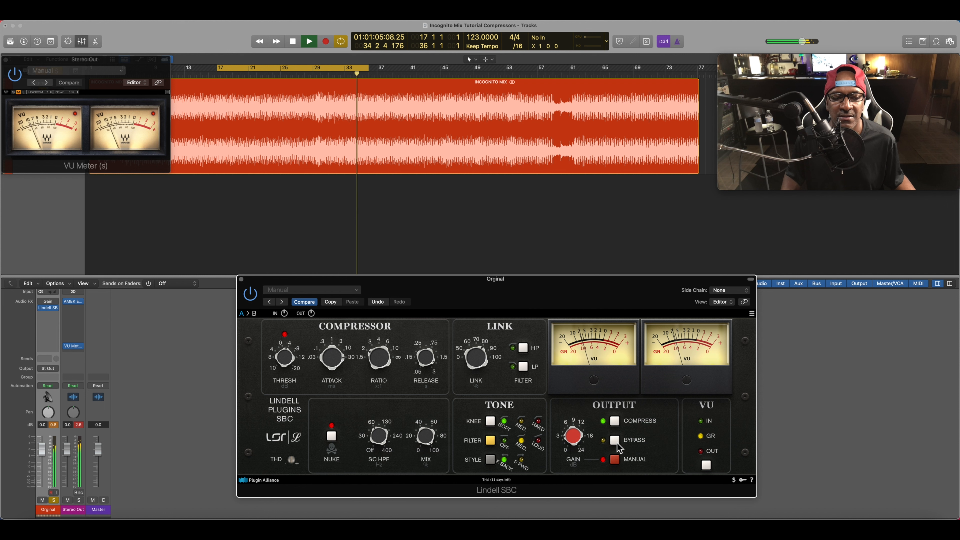
mouse_move(576, 438)
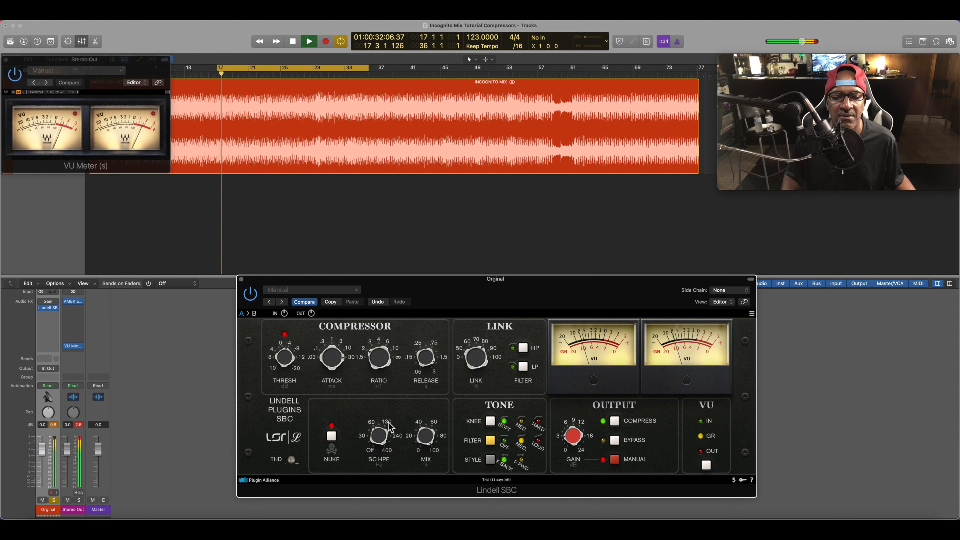
Adjust the compressor's release and attack times and its THD amount by ear during playback
left_click_drag(424, 359, 424, 344)
left_click(328, 357)
mouse_move(331, 362)
left_mouse_down()
mouse_move(331, 373)
mouse_move(332, 357)
left_mouse_up()
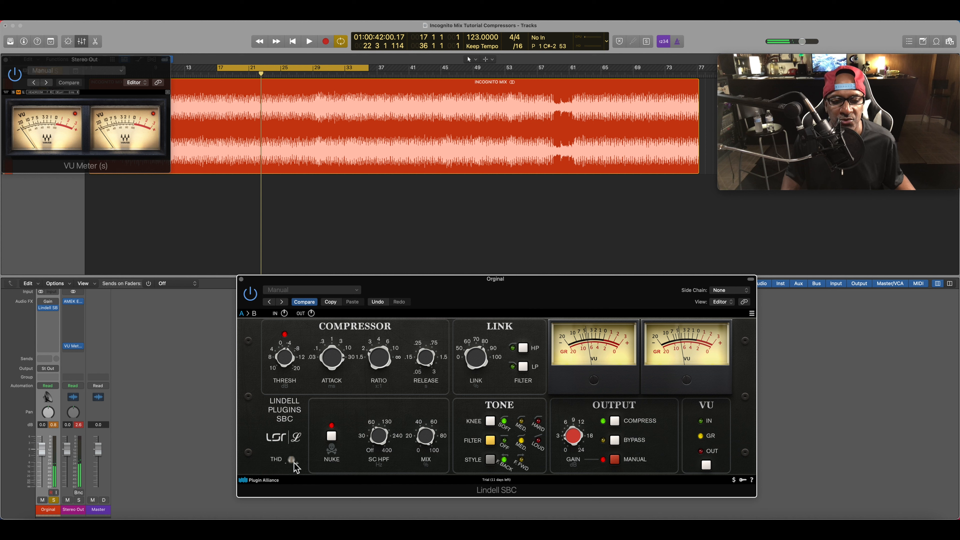
left_click_drag(292, 459, 291, 467)
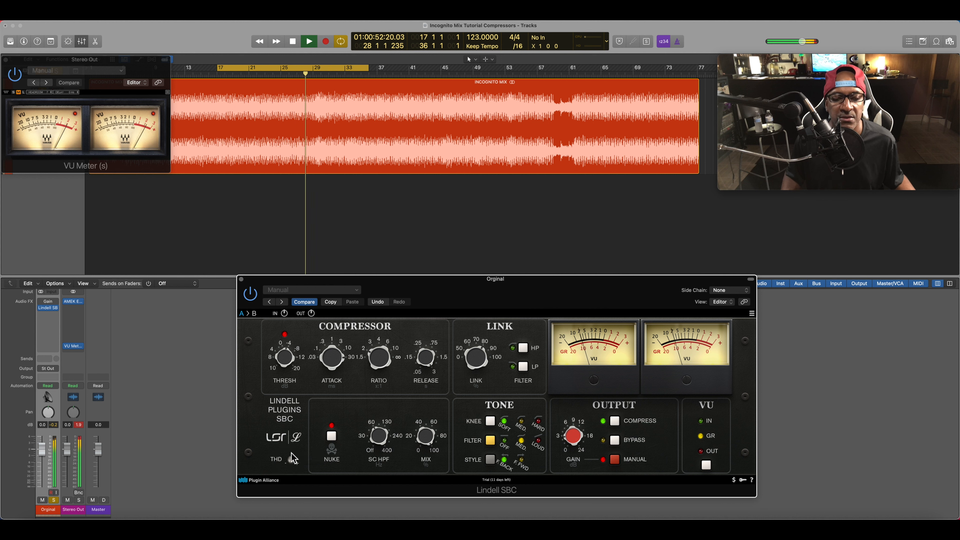
Fine-tune the compressor's threshold and output gain against each other while the loop plays
left_click_drag(284, 367, 283, 363)
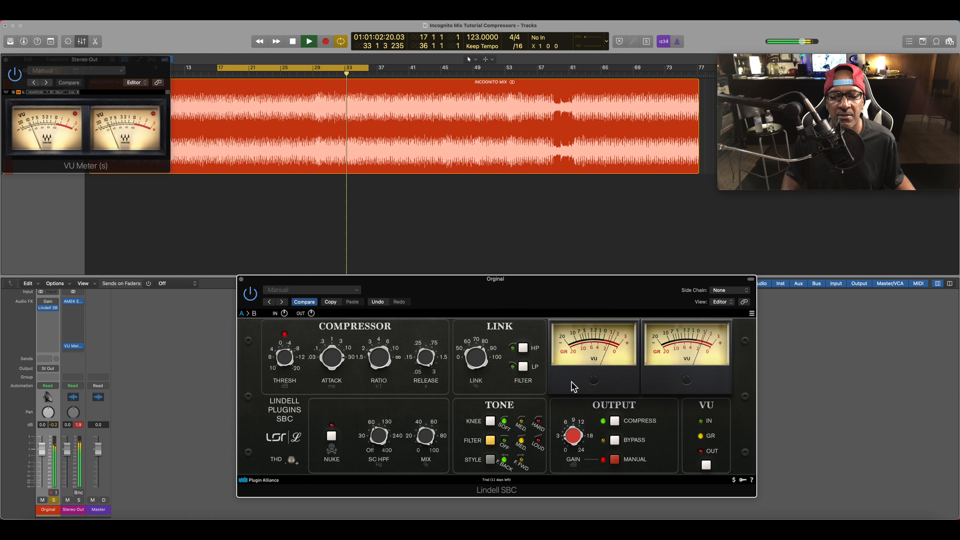
left_click_drag(571, 443, 570, 435)
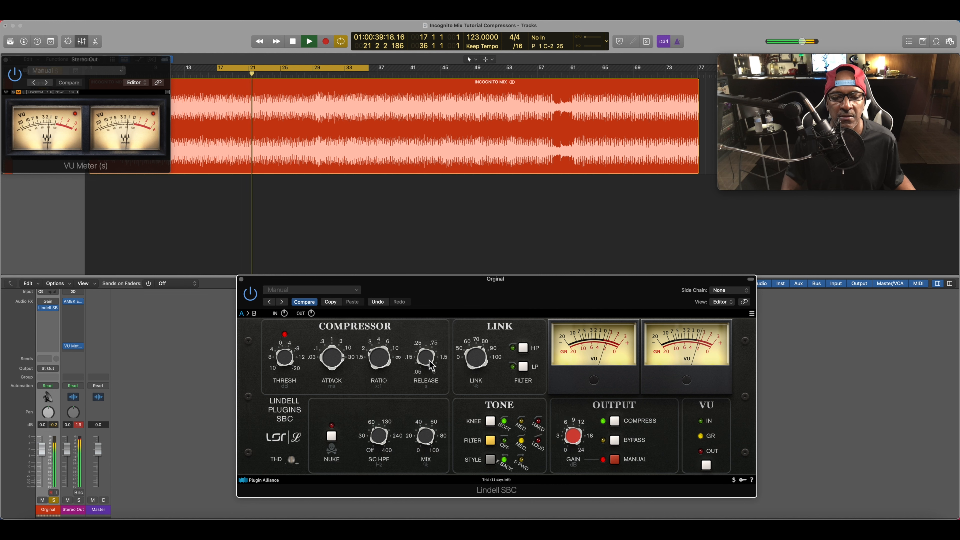
Sweep the Link amount and audition the Med and Hard knee settings, returning the knee to Soft
mouse_move(478, 363)
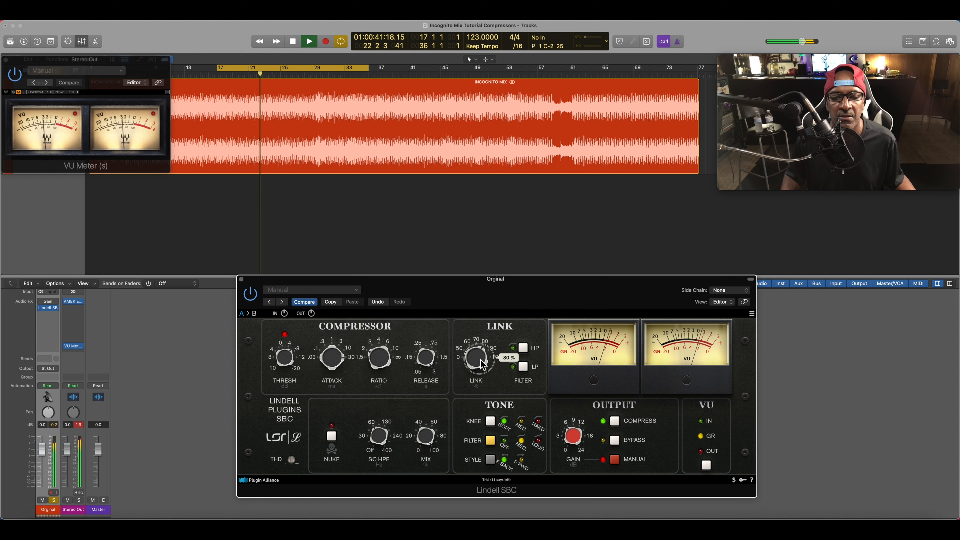
left_click_drag(480, 364, 481, 329)
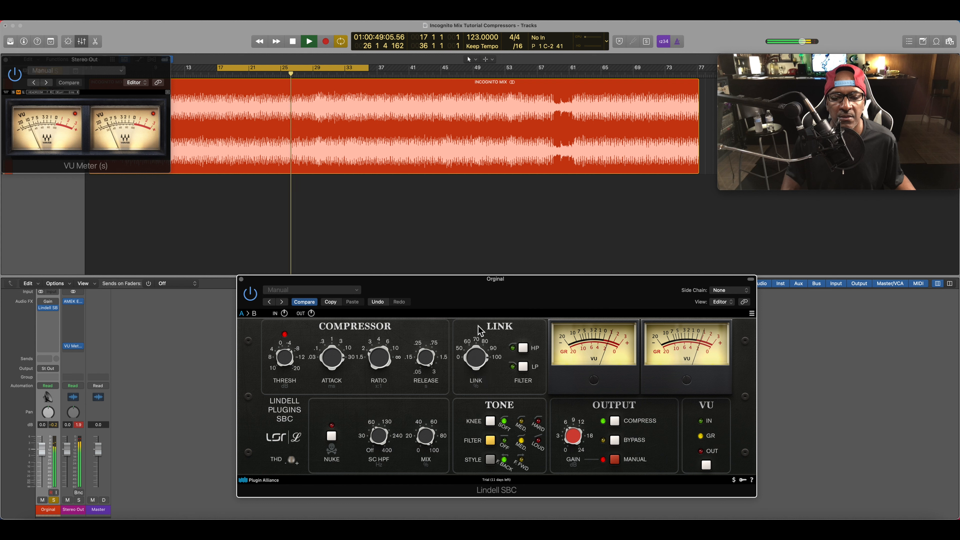
left_click(489, 424)
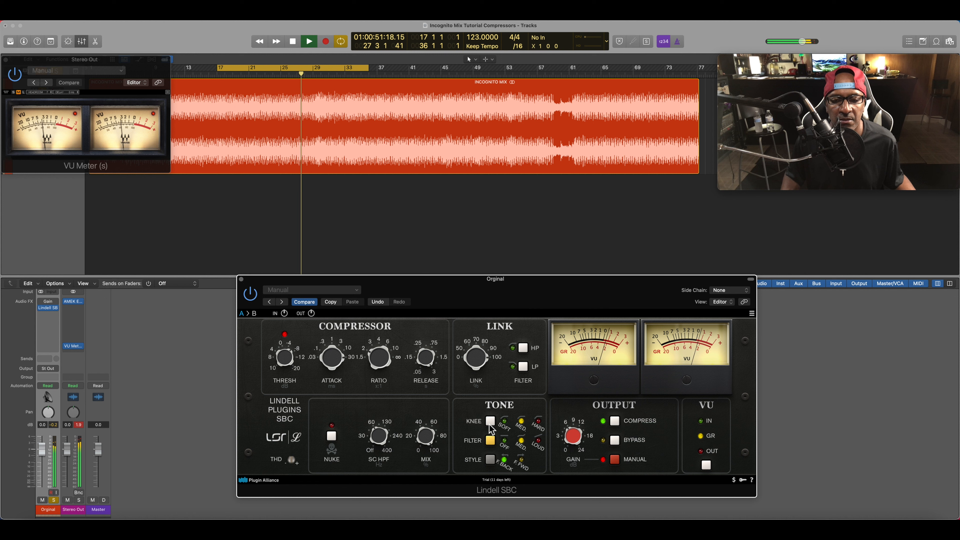
left_click(490, 422)
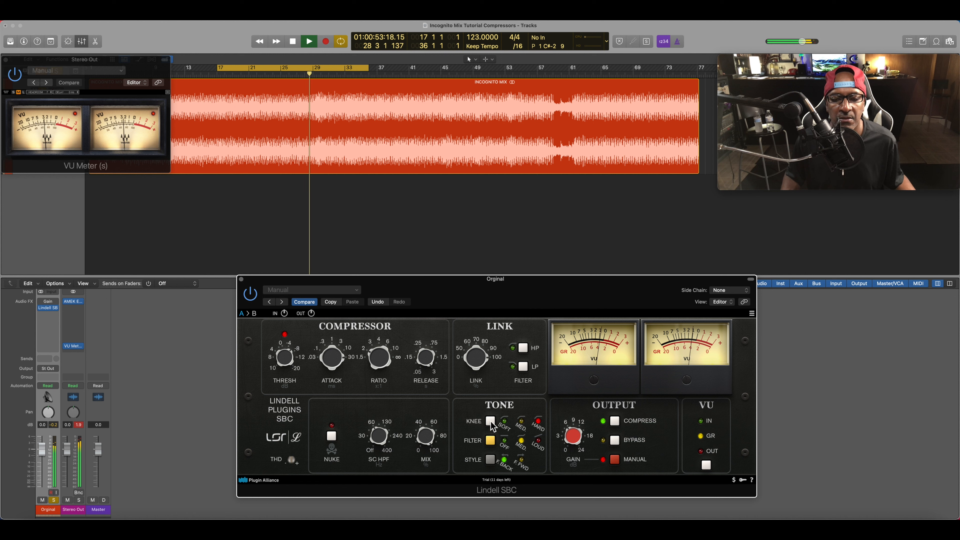
left_click(491, 420)
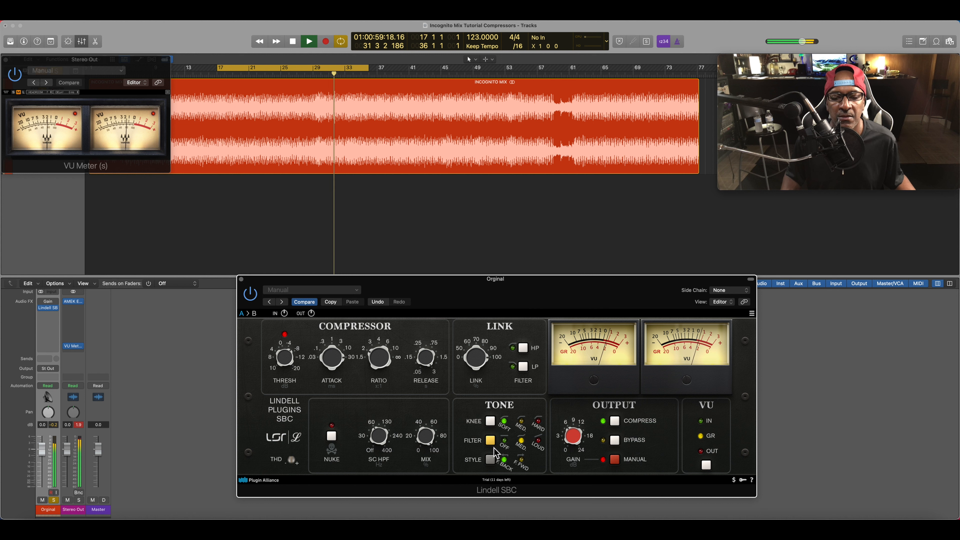
Check the mix against the bypassed signal and set the compressor's output gain to about 3.10 dB
left_click(617, 441)
mouse_move(568, 440)
left_click_drag(568, 441, 568, 444)
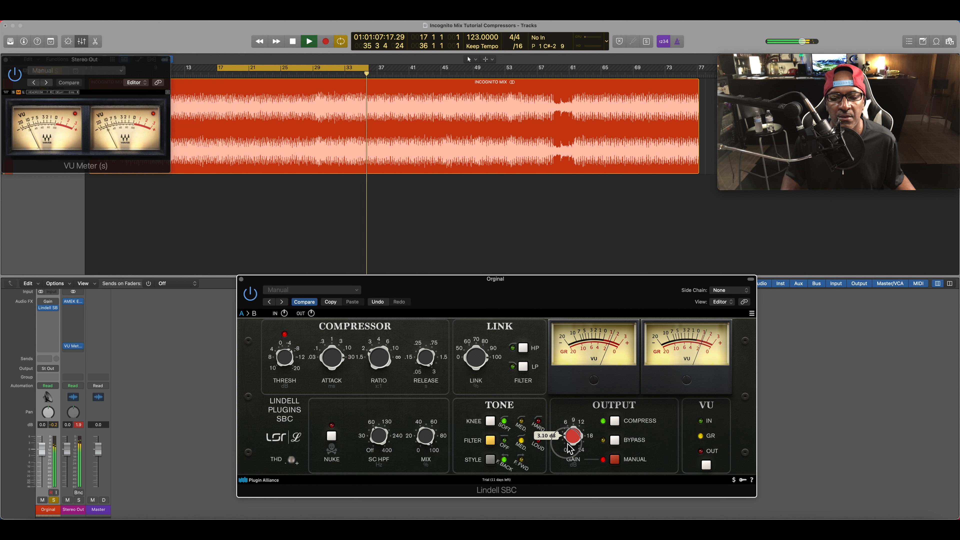
Stop and restart the loop, comparing the mix with the Lindell SBC bypassed and active
key("space")
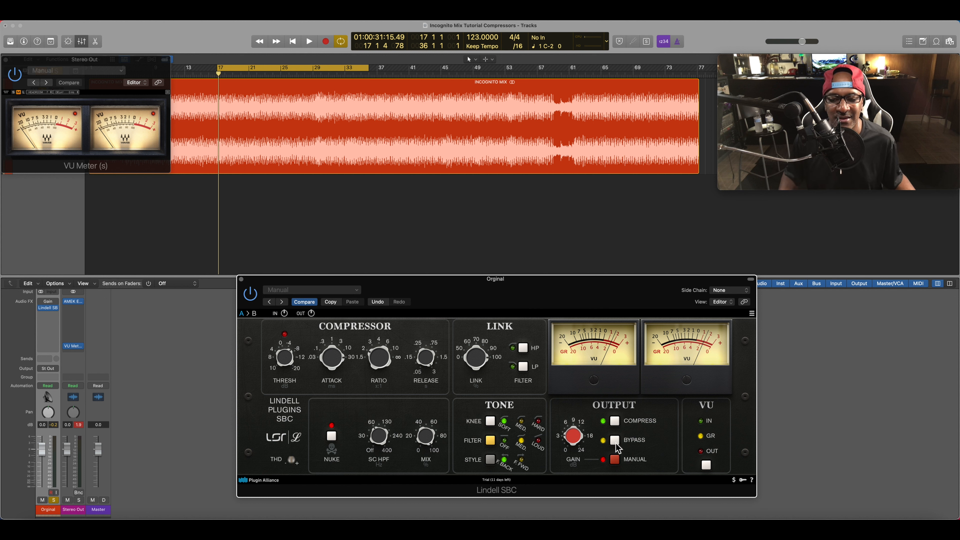
key("space")
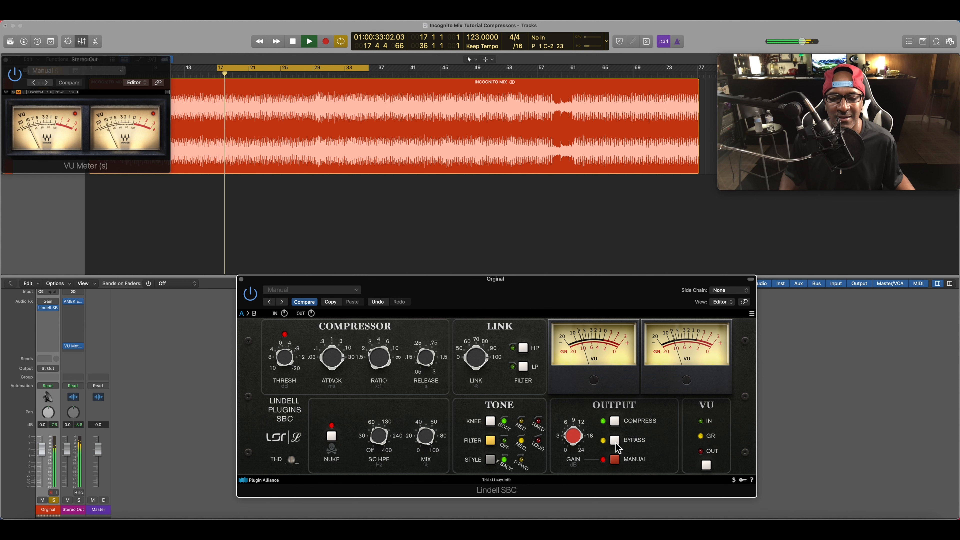
left_click(615, 443)
left_click(615, 441)
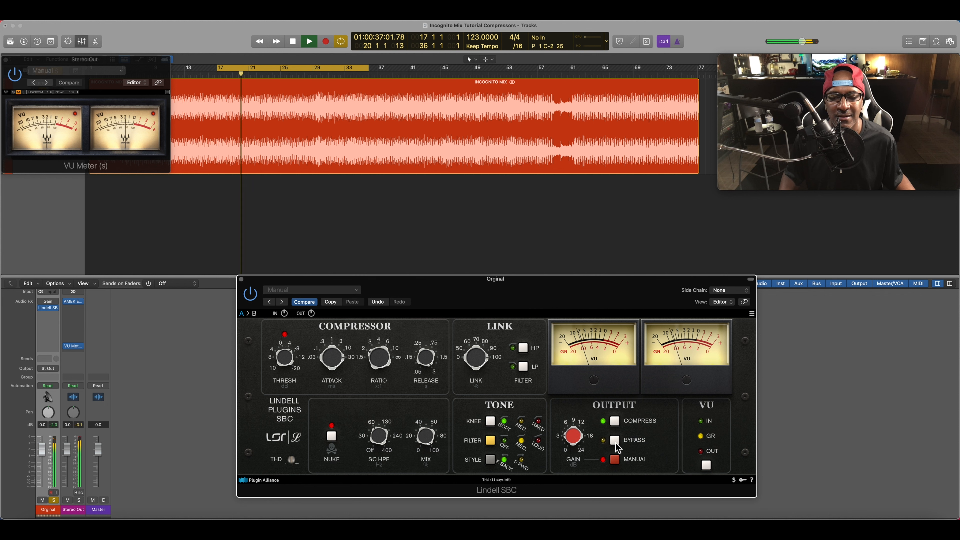
Nudge the output gain and compare the sound with Nuke switched off and back on
left_click_drag(576, 443, 576, 445)
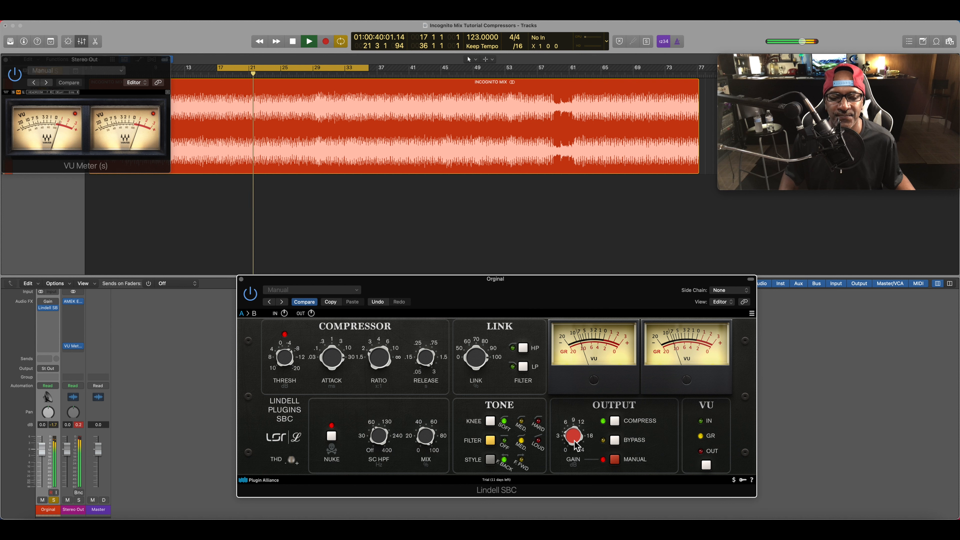
left_click(336, 444)
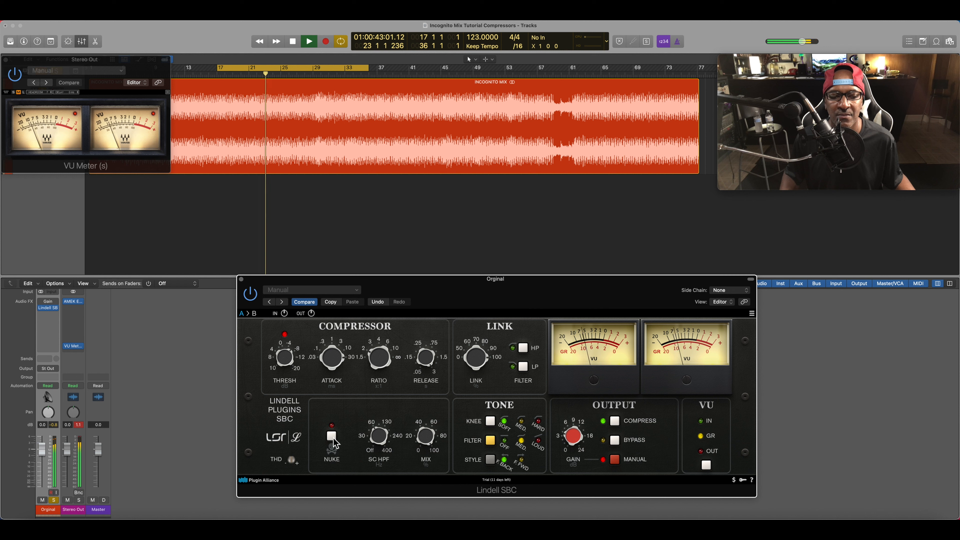
left_click(334, 439)
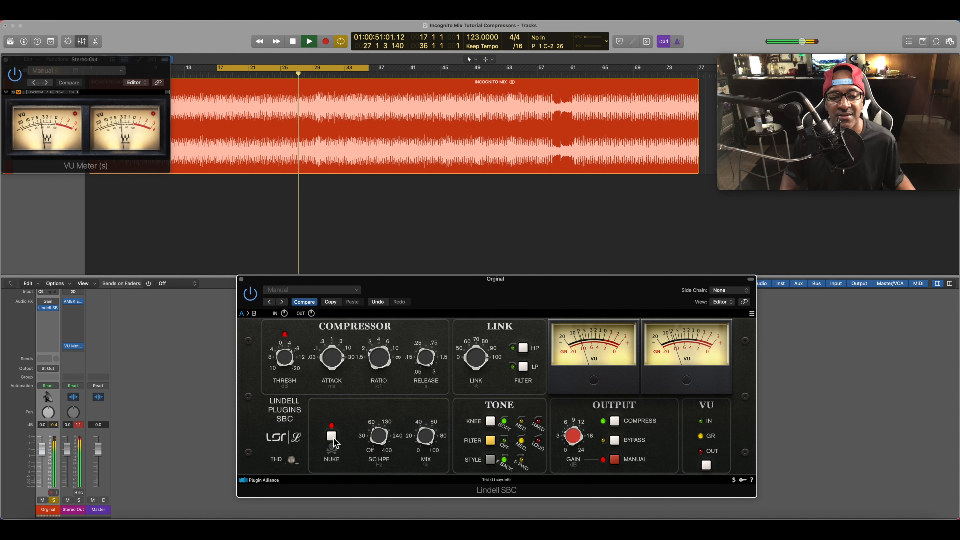
Play the four-compressor comparison, selecting the Shadow Hills Green, BX Townhouse and Lindell SBC tracks as their regions play
key("Return")
key("space")
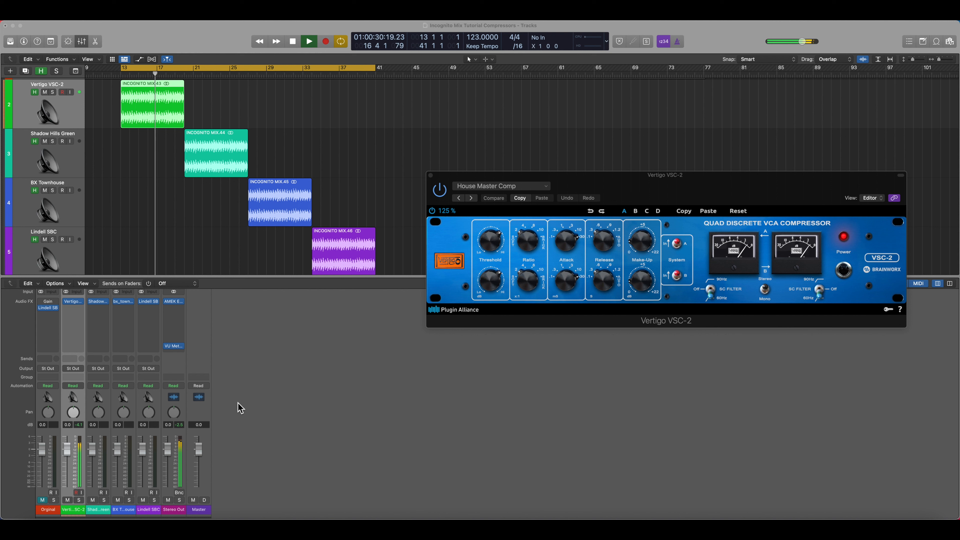
left_click(26, 164)
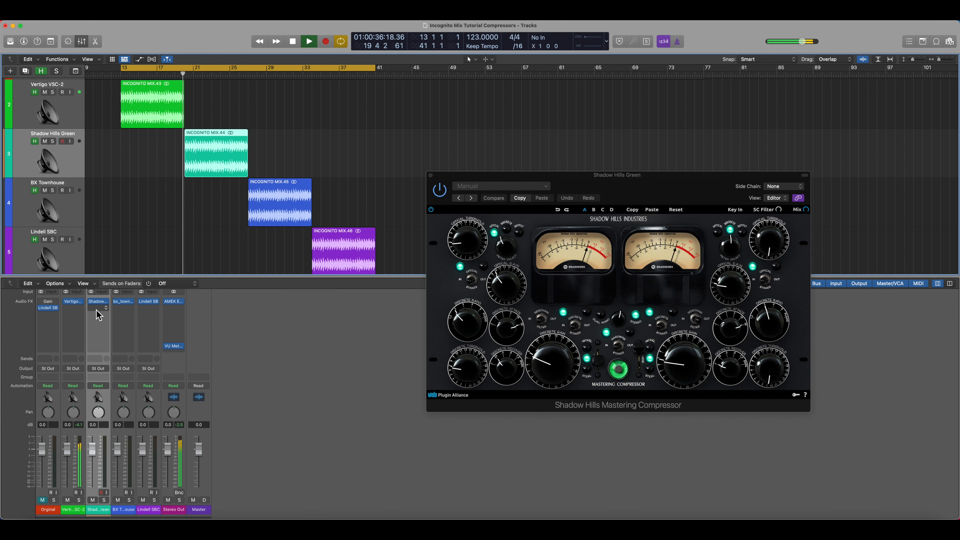
left_click(27, 209)
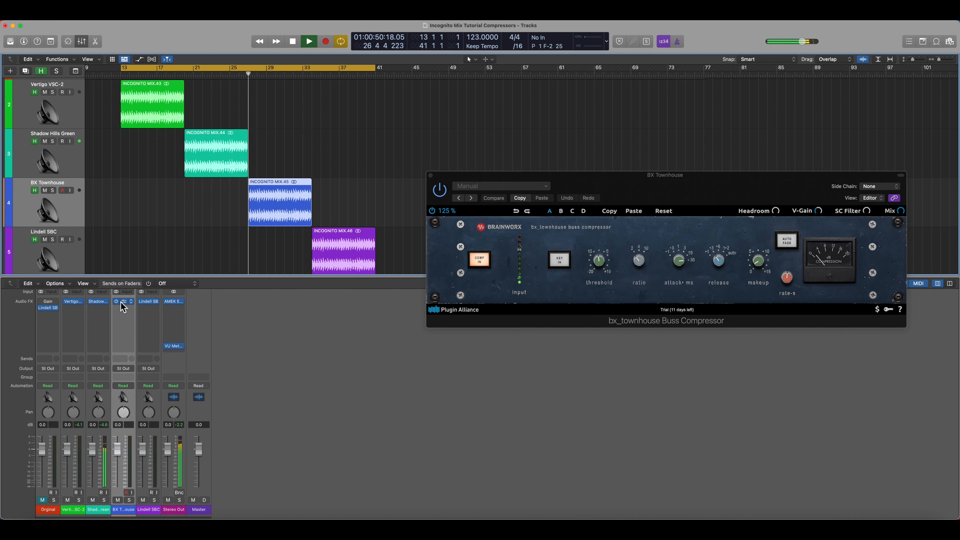
left_click(26, 255)
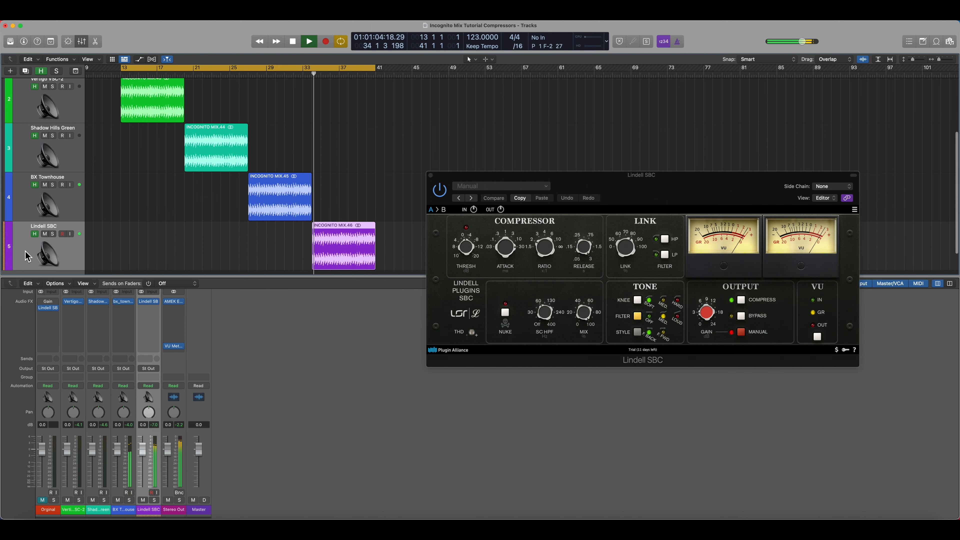